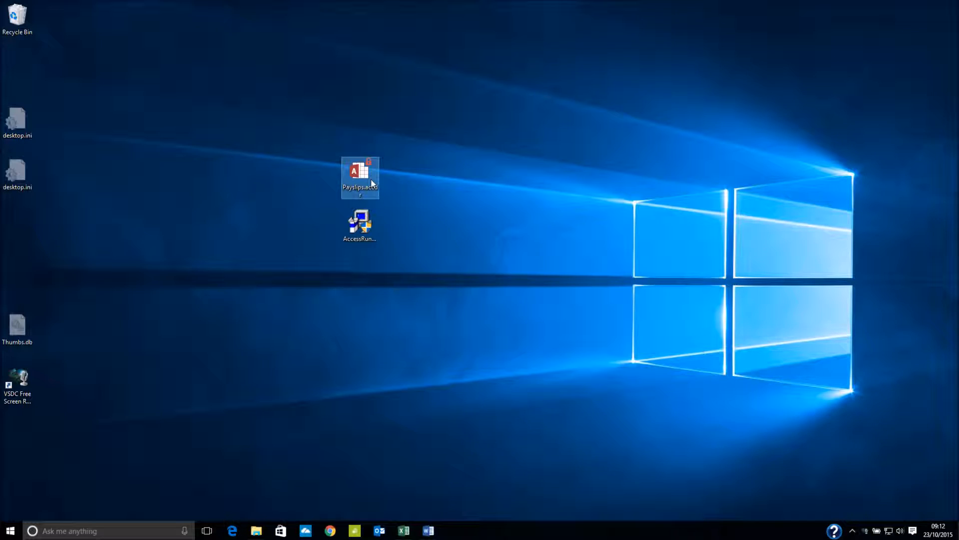
- Open the Payslips.accdr file from the desktop and allow it to open despite the security notice
{"action": "left_click", "coordinate": [365, 230]}
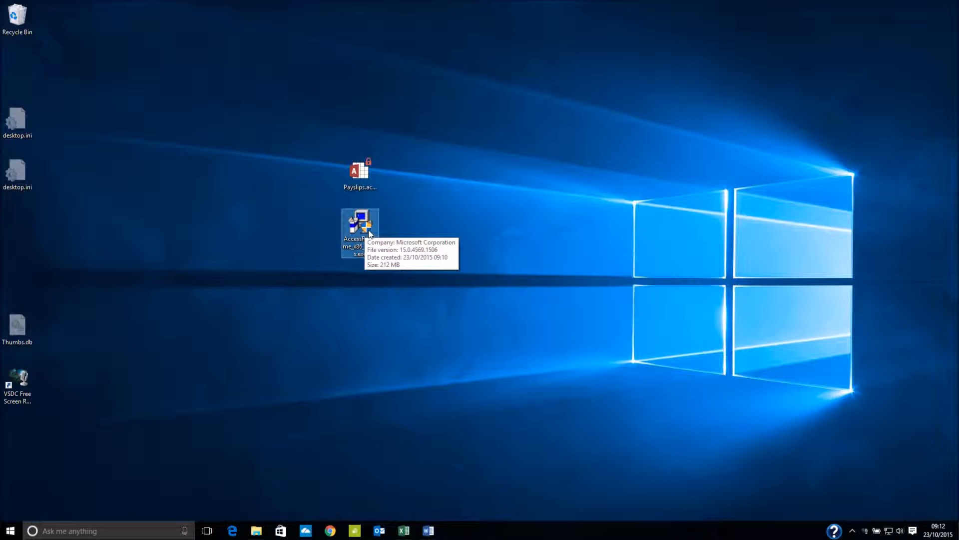
{"action": "left_click", "coordinate": [364, 181]}
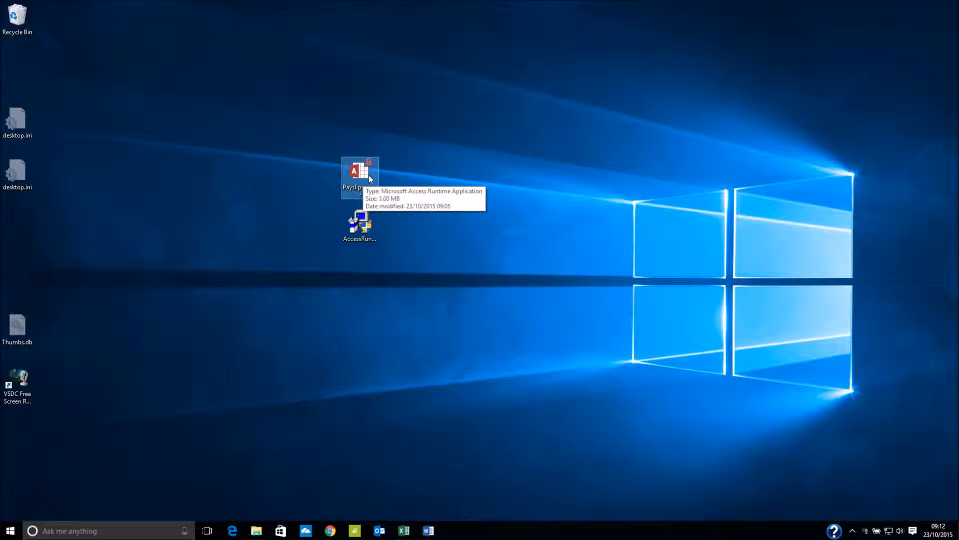
{"action": "double_click", "coordinate": [363, 178]}
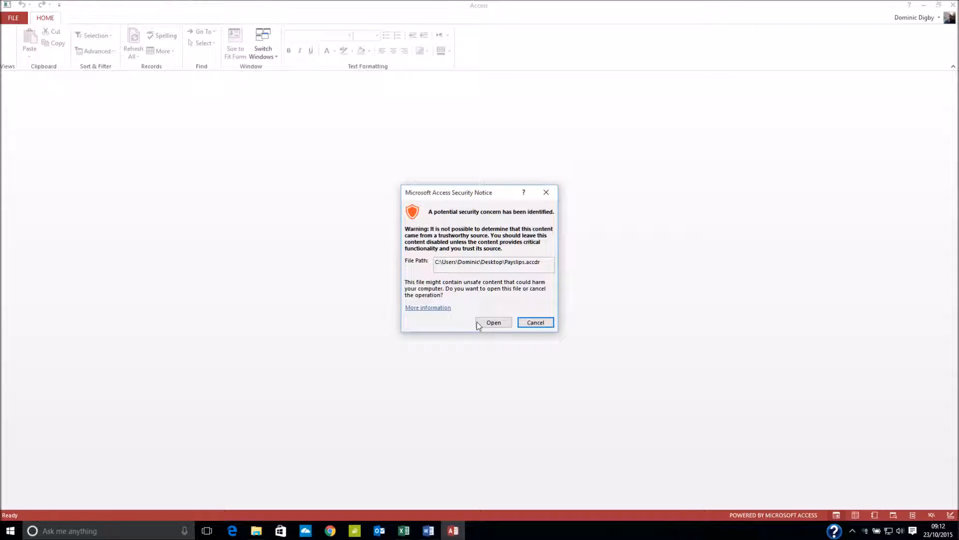
{"action": "left_click", "coordinate": [498, 323]}
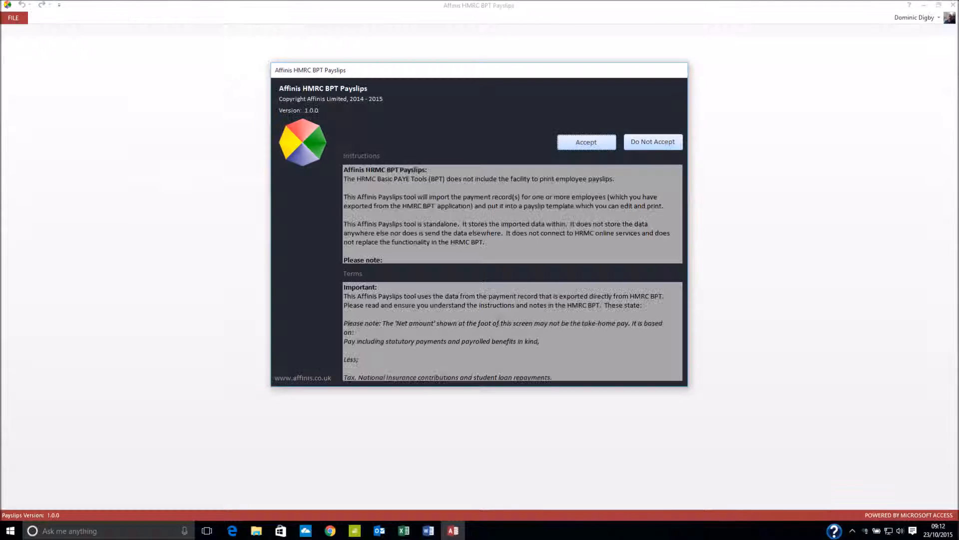
- Read through the payslip tool's instructions and terms to the end
{"action": "left_click", "coordinate": [487, 224]}
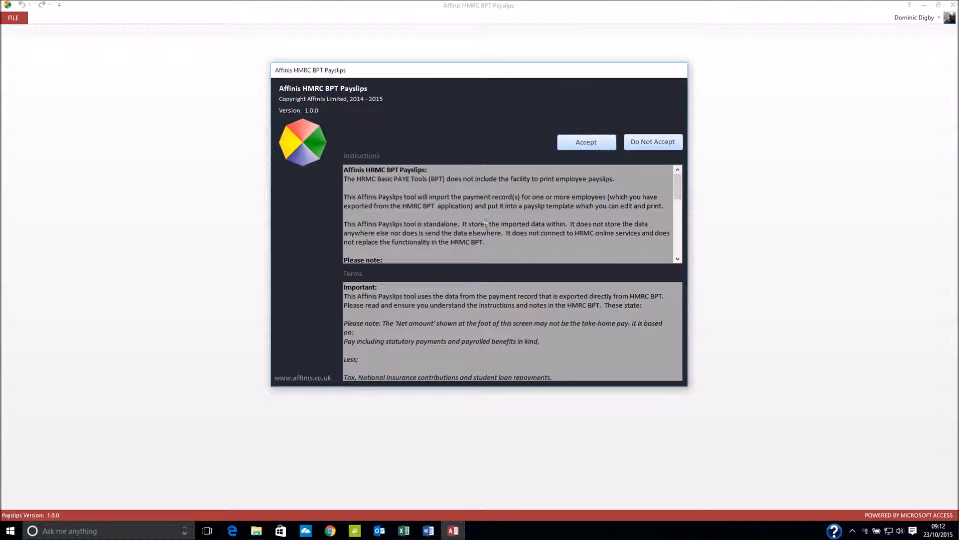
{"action": "left_click", "coordinate": [679, 249]}
{"action": "left_click", "coordinate": [679, 249]}
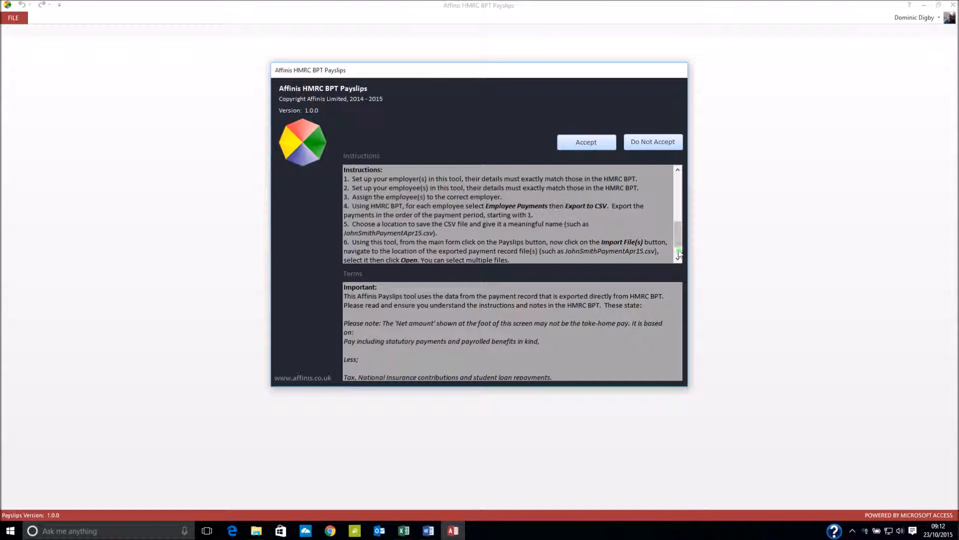
{"action": "left_click", "coordinate": [679, 249]}
{"action": "left_click", "coordinate": [660, 327]}
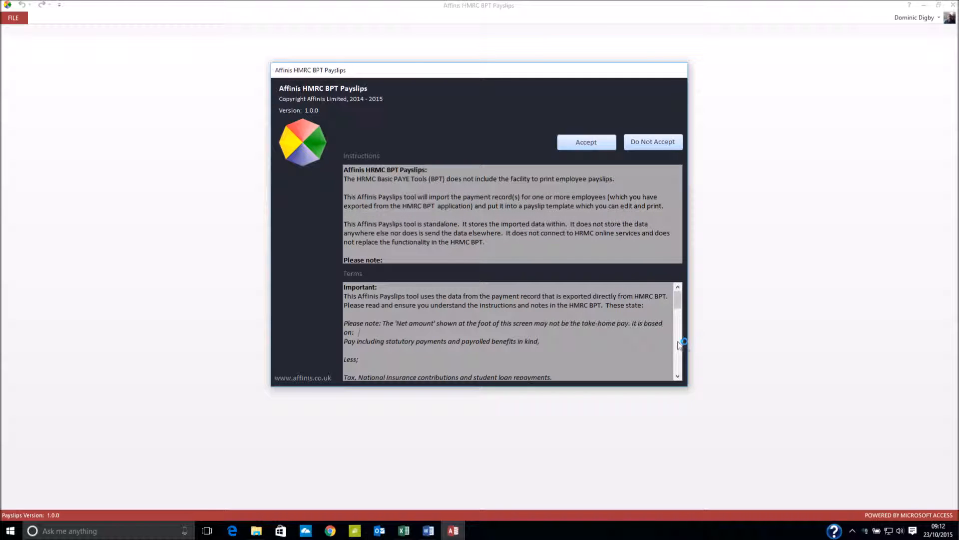
{"action": "left_click", "coordinate": [678, 374]}
{"action": "left_click", "coordinate": [678, 372]}
{"action": "left_click", "coordinate": [678, 372]}
{"action": "left_click", "coordinate": [678, 372]}
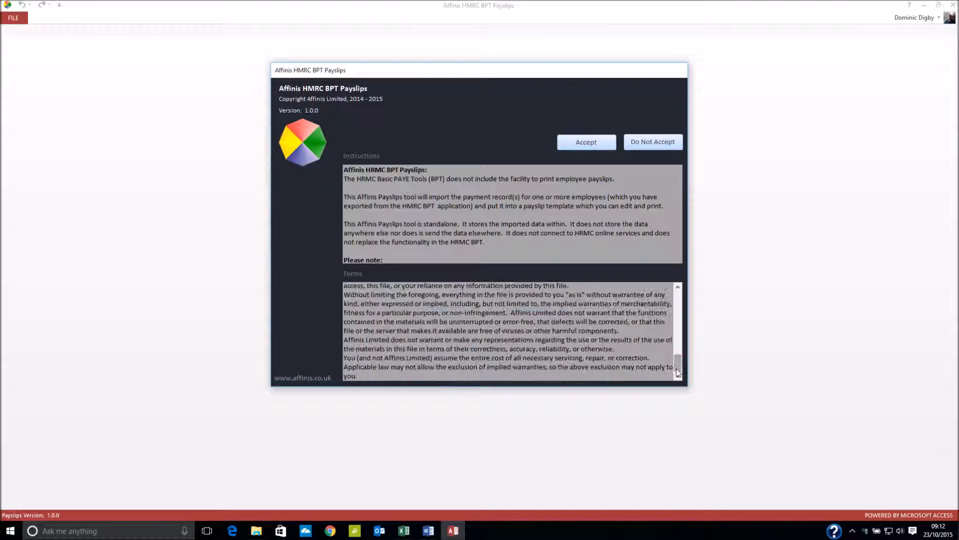
- Accept the terms and decline to view the help video
{"action": "left_click", "coordinate": [580, 144]}
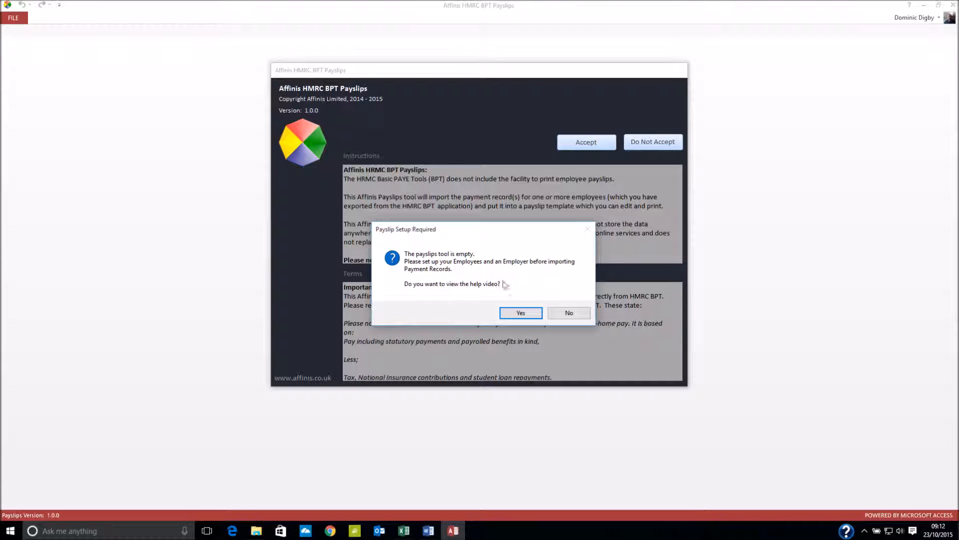
{"action": "left_click", "coordinate": [569, 313]}
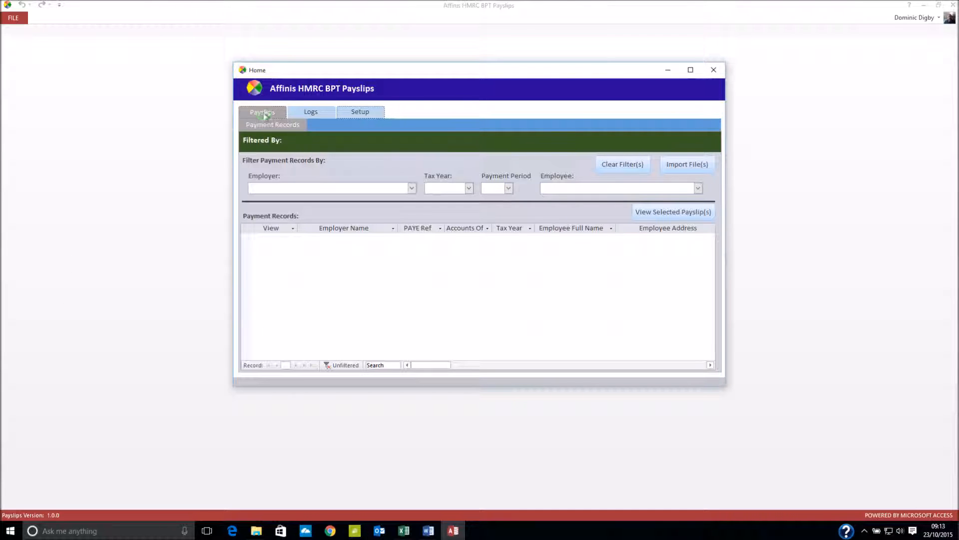
- Look through the event and error logs and the employer, employee, label and about pages of the setup
{"action": "left_click", "coordinate": [310, 113]}
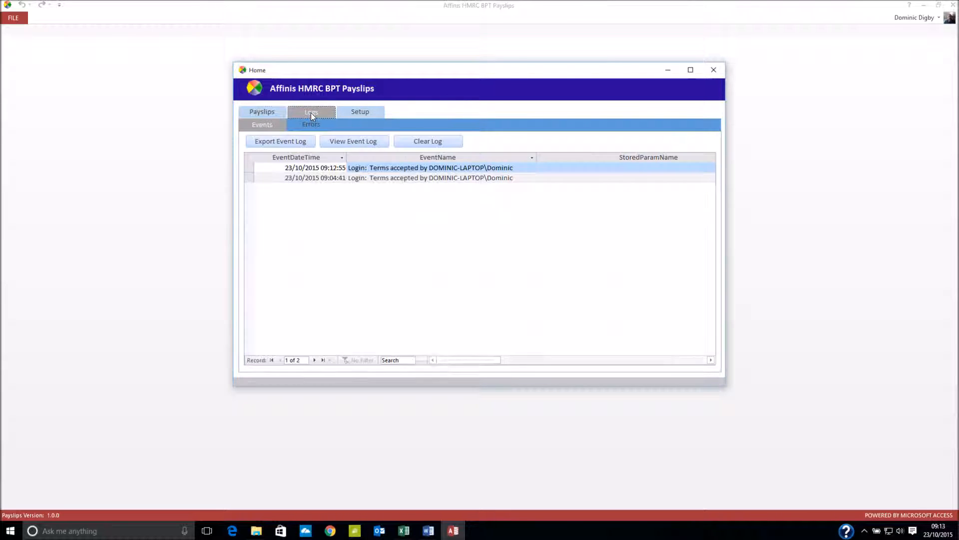
{"action": "left_click", "coordinate": [265, 128]}
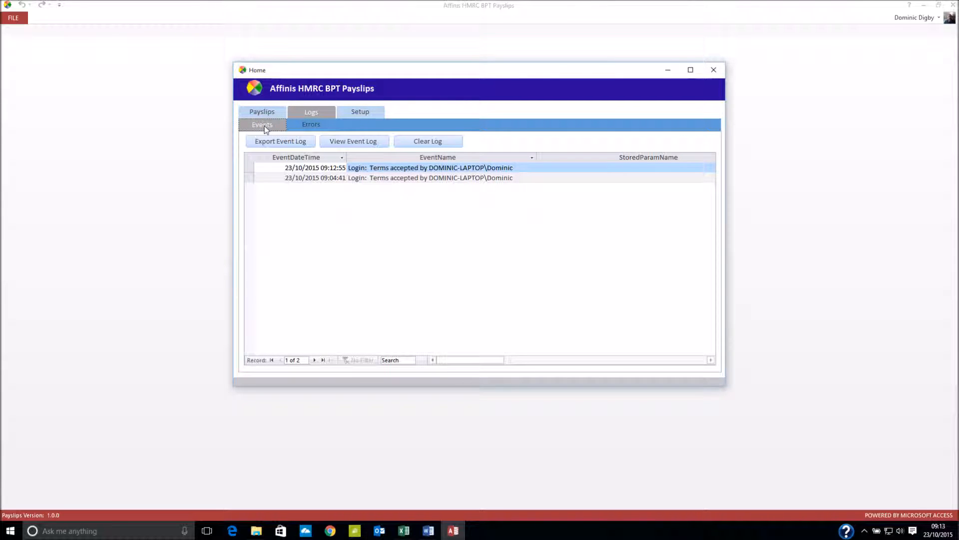
{"action": "left_click", "coordinate": [311, 125]}
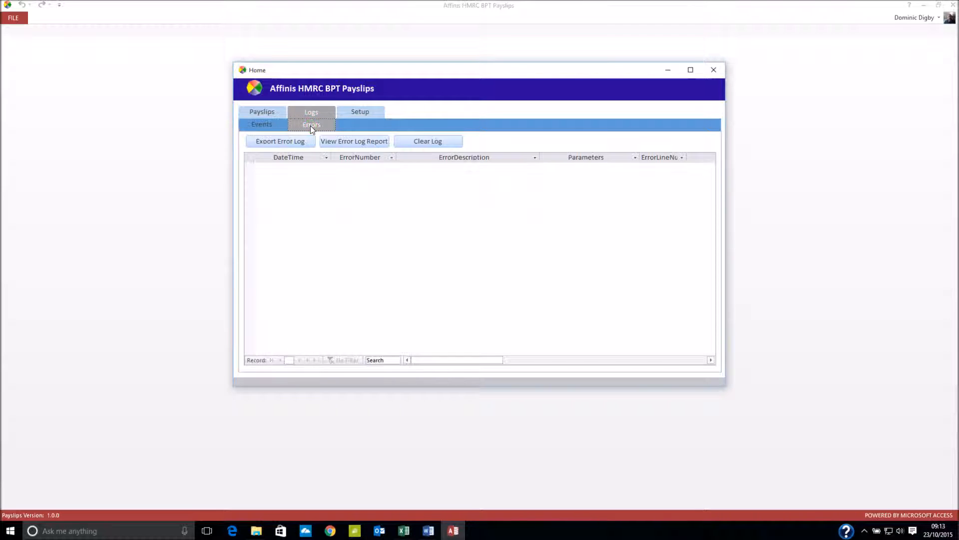
{"action": "left_click", "coordinate": [360, 113]}
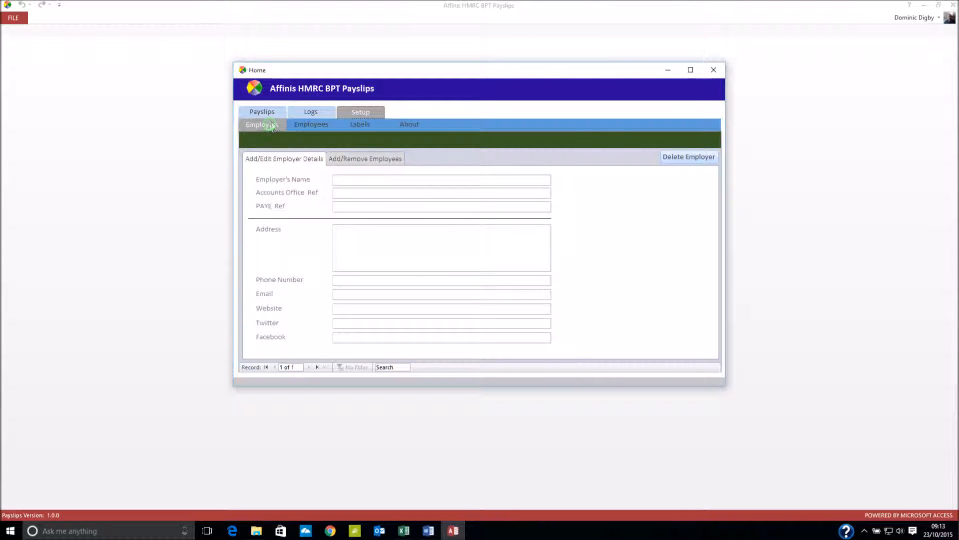
{"action": "left_click", "coordinate": [316, 124]}
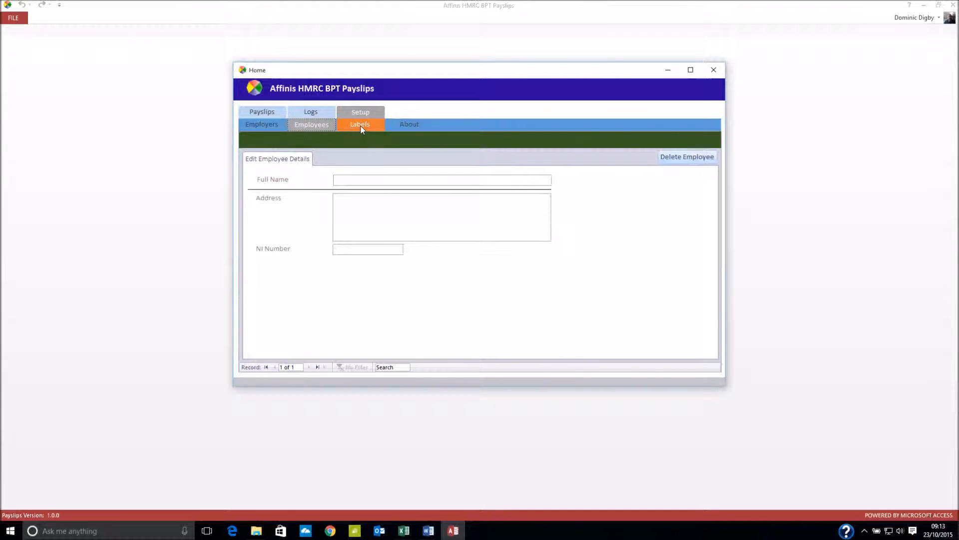
{"action": "left_click", "coordinate": [362, 128]}
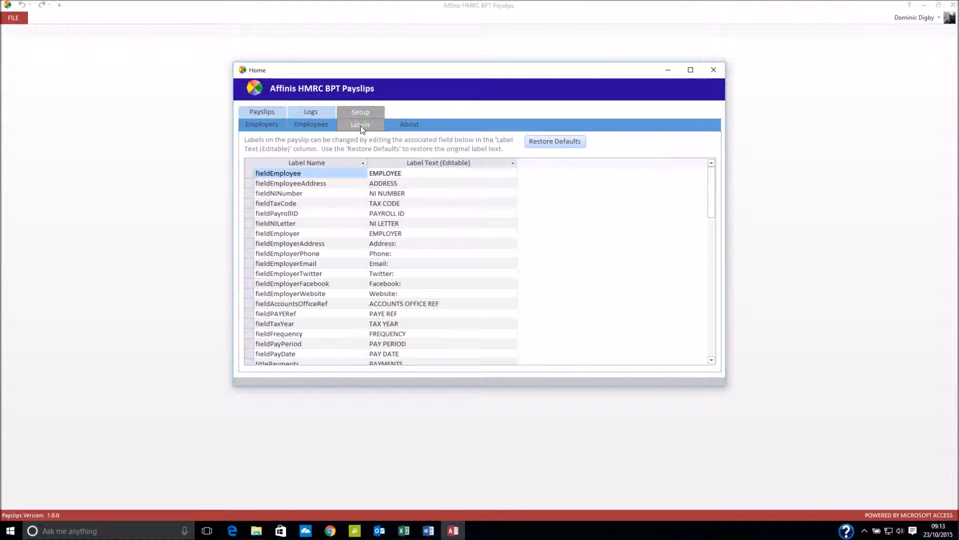
{"action": "left_click", "coordinate": [406, 129]}
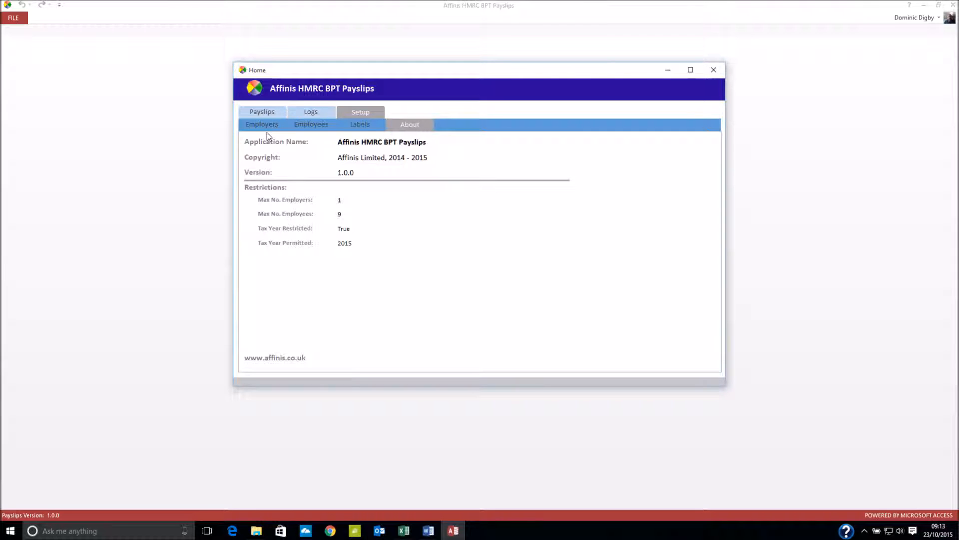
- Copy the employee's full name from the July 2015 employee payments CSV in Excel into the first employee setup record
{"action": "left_click", "coordinate": [308, 125]}
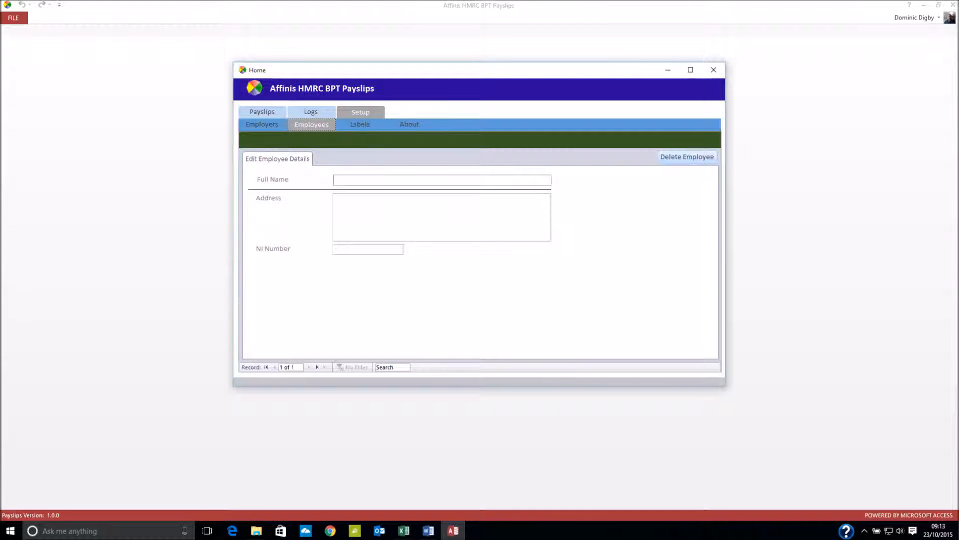
{"action": "key", "text": "alt+Tab"}
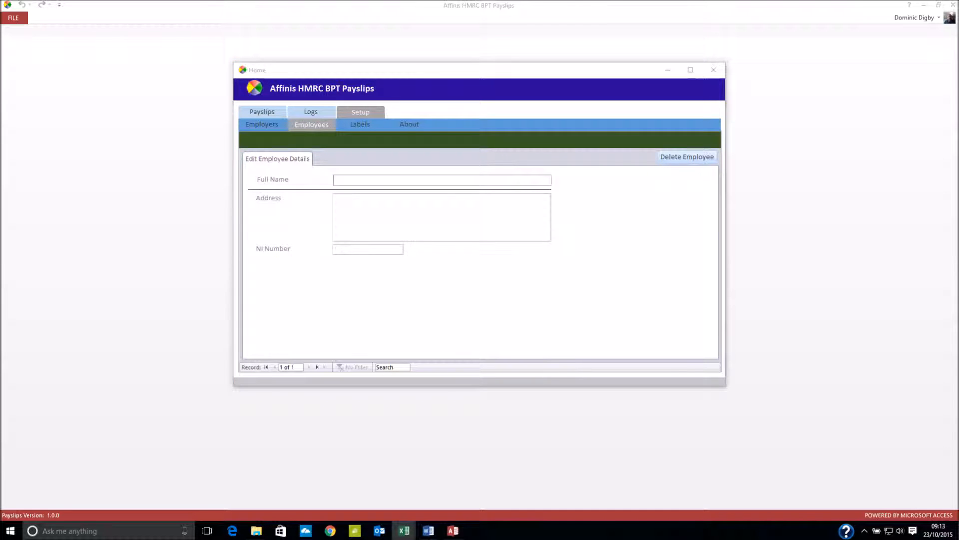
{"action": "left_click_drag", "start_coordinate": [0, 10], "coordinate": [213, 48]}
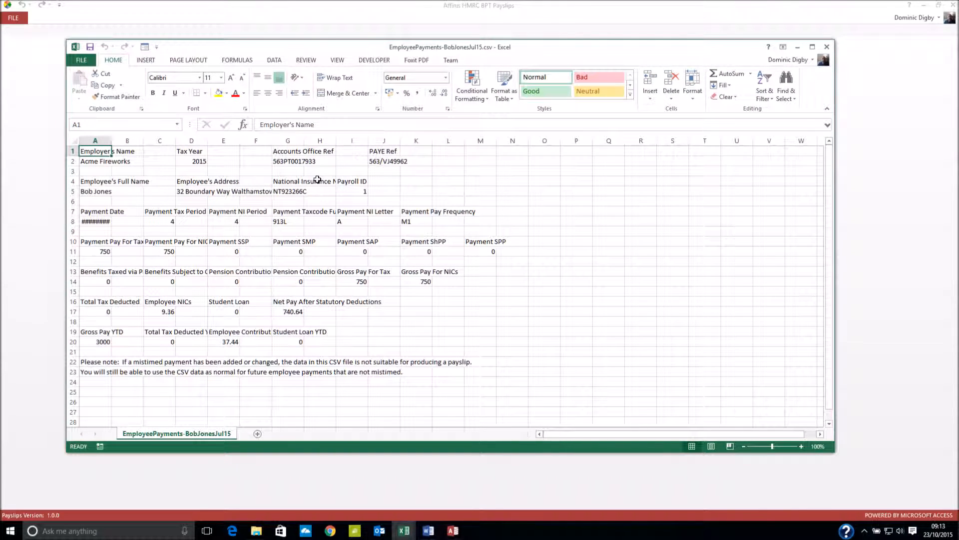
{"action": "left_click_drag", "start_coordinate": [90, 192], "coordinate": [346, 184]}
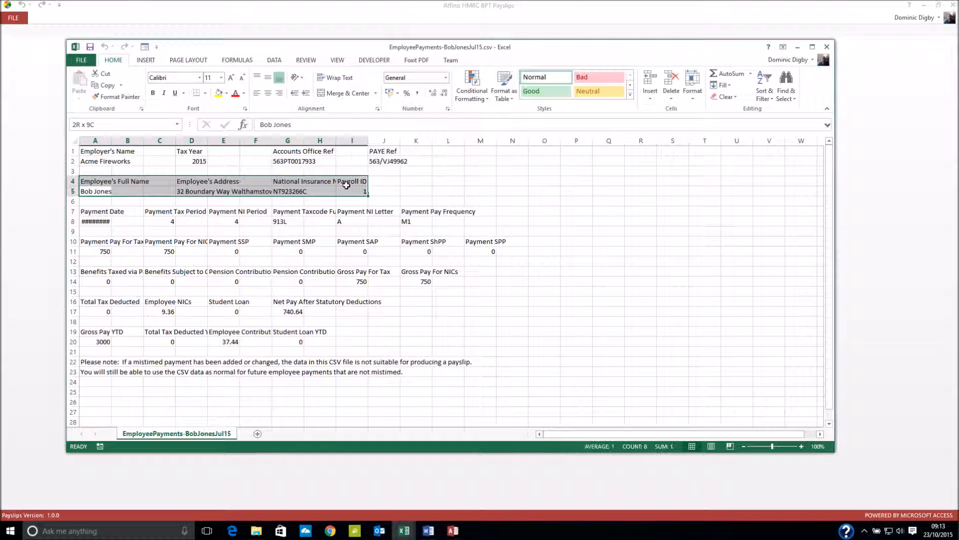
{"action": "left_click", "coordinate": [101, 192]}
{"action": "right_click", "coordinate": [101, 193]}
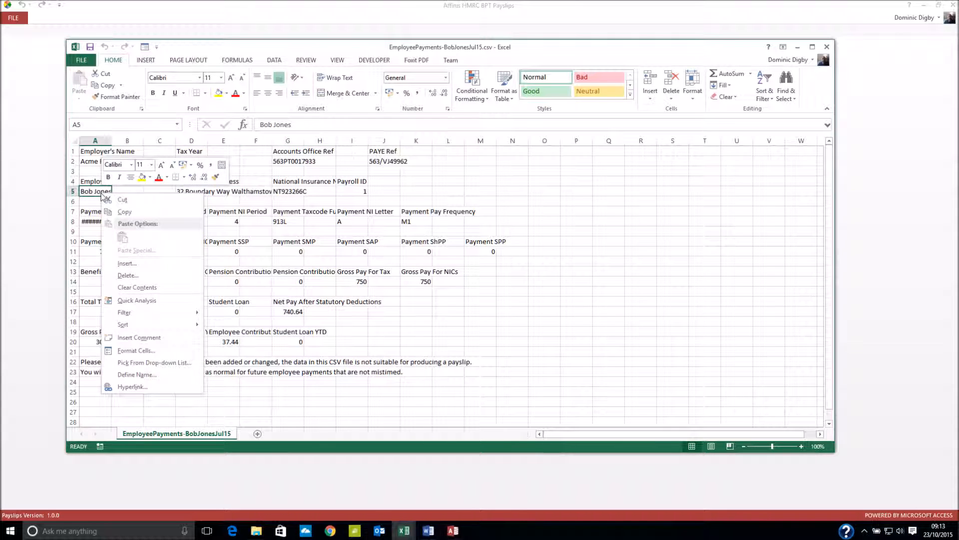
{"action": "left_click", "coordinate": [122, 216]}
{"action": "left_click", "coordinate": [59, 213]}
{"action": "left_click", "coordinate": [337, 181]}
{"action": "key", "text": "ctrl+v"}
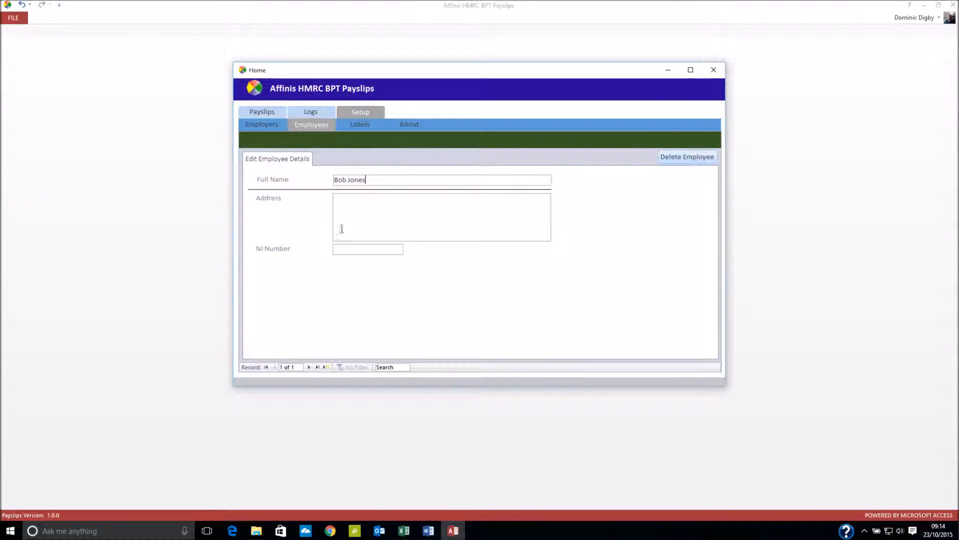
- Copy the same employee's National Insurance number from the July 2015 CSV in Excel into the NI Number field, leaving the address blank
{"action": "left_click", "coordinate": [353, 213]}
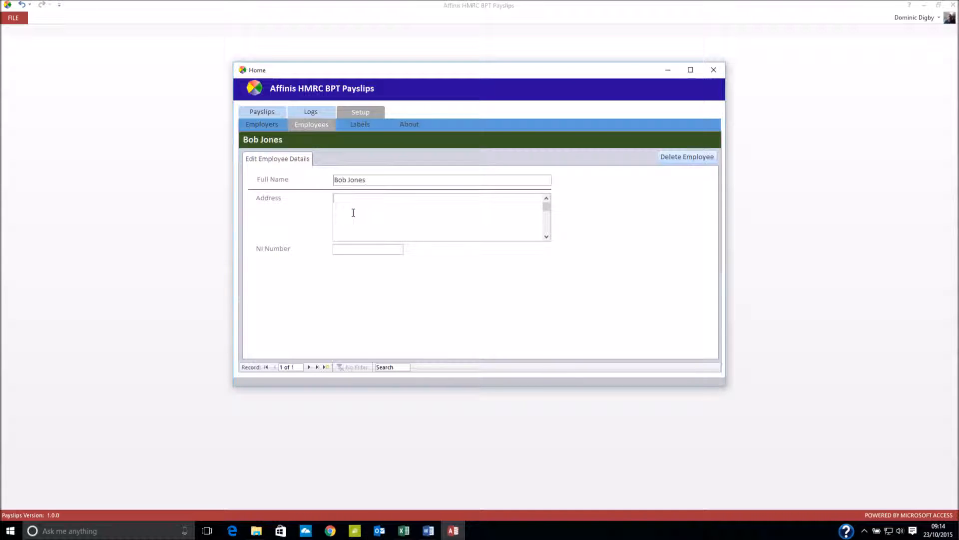
{"action": "left_click", "coordinate": [346, 248]}
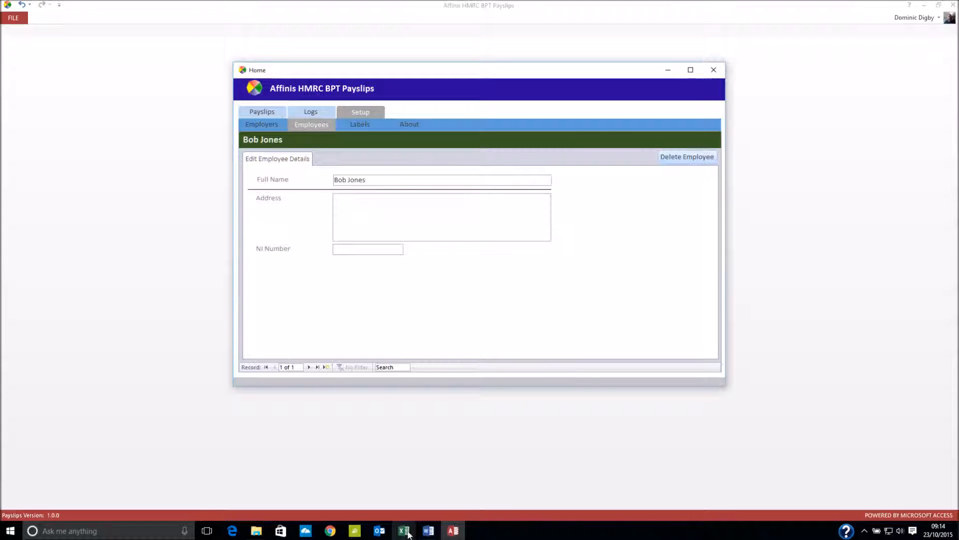
{"action": "mouse_move", "coordinate": [408, 534]}
{"action": "left_click", "coordinate": [349, 481]}
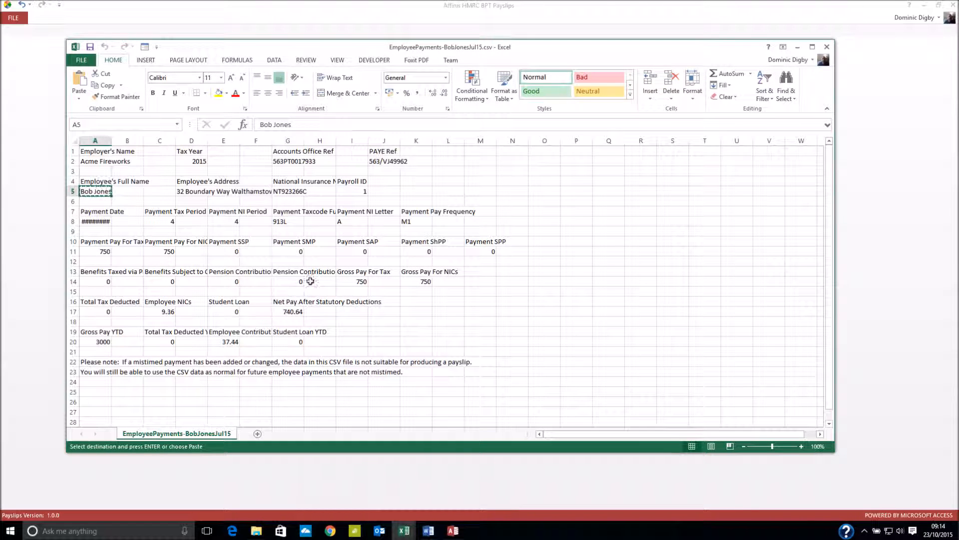
{"action": "right_click", "coordinate": [286, 191]}
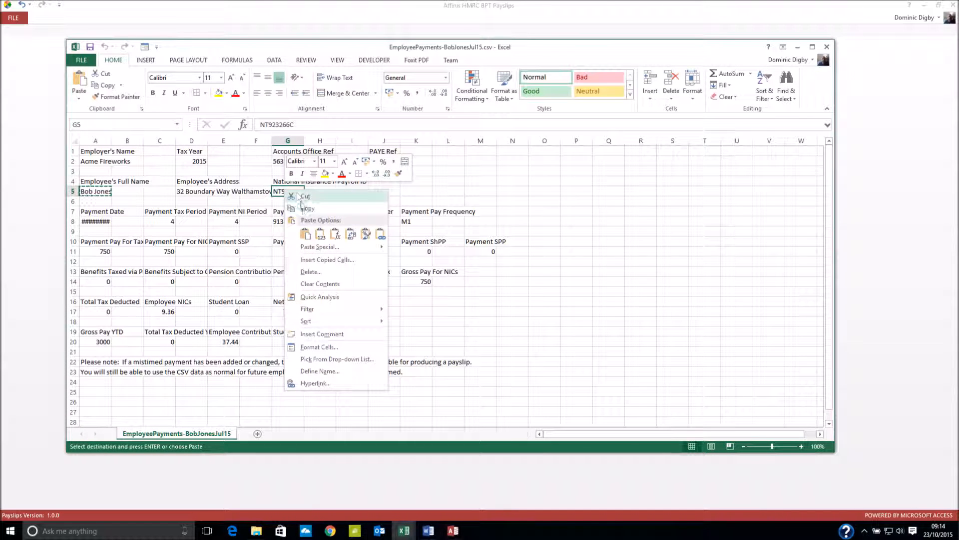
{"action": "left_click", "coordinate": [306, 208]}
{"action": "left_click", "coordinate": [453, 531]}
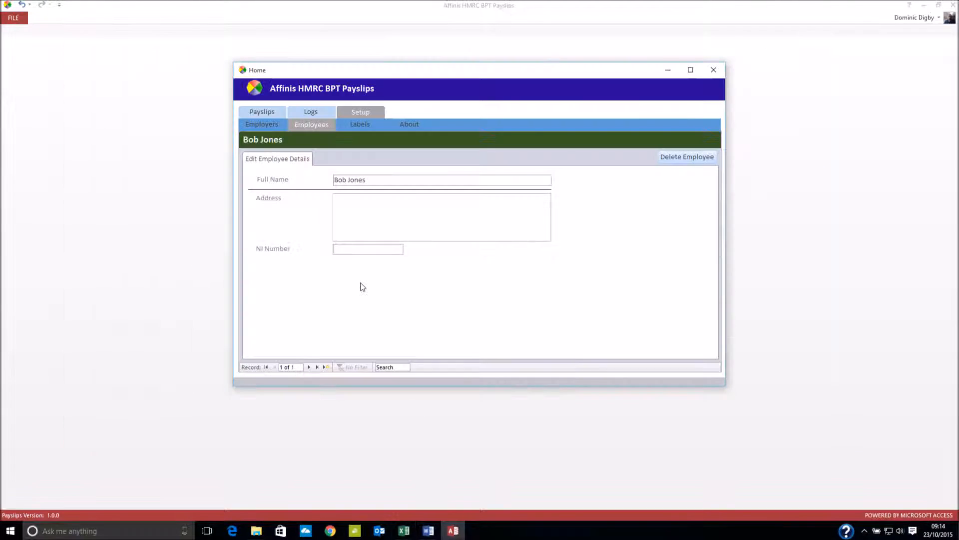
{"action": "key", "text": "ctrl+v"}
- Add a second employee record and enter that employee's full name
{"action": "left_click", "coordinate": [308, 368]}
{"action": "left_click", "coordinate": [344, 179]}
{"action": "type", "text": "Lucy Bro"}
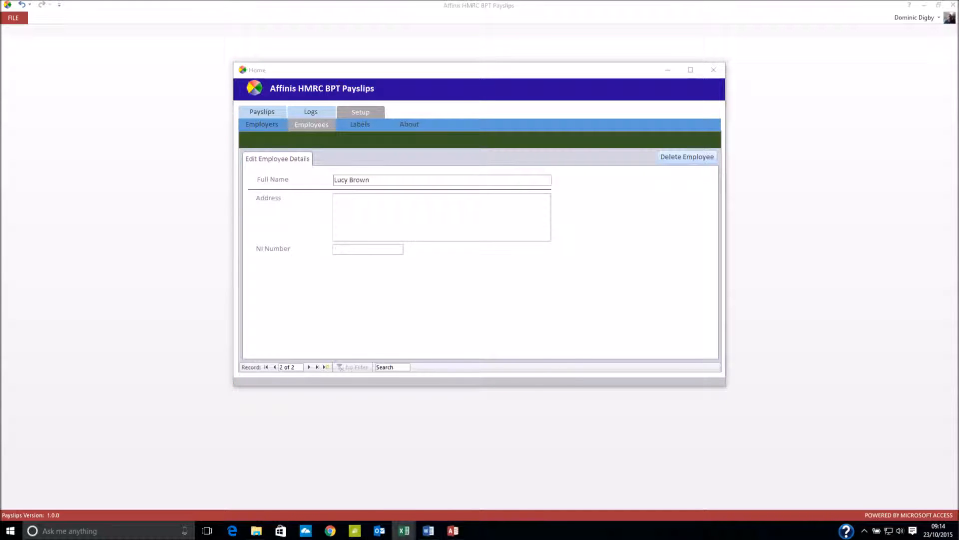
- Copy the second employee's National Insurance number from the April 2015 payments CSV in Excel into their NI Number field and return to the first record
{"action": "left_click_drag", "start_coordinate": [0, 4], "coordinate": [404, 52]}
{"action": "left_click", "coordinate": [111, 185]}
{"action": "left_click_drag", "start_coordinate": [111, 185], "coordinate": [395, 198]}
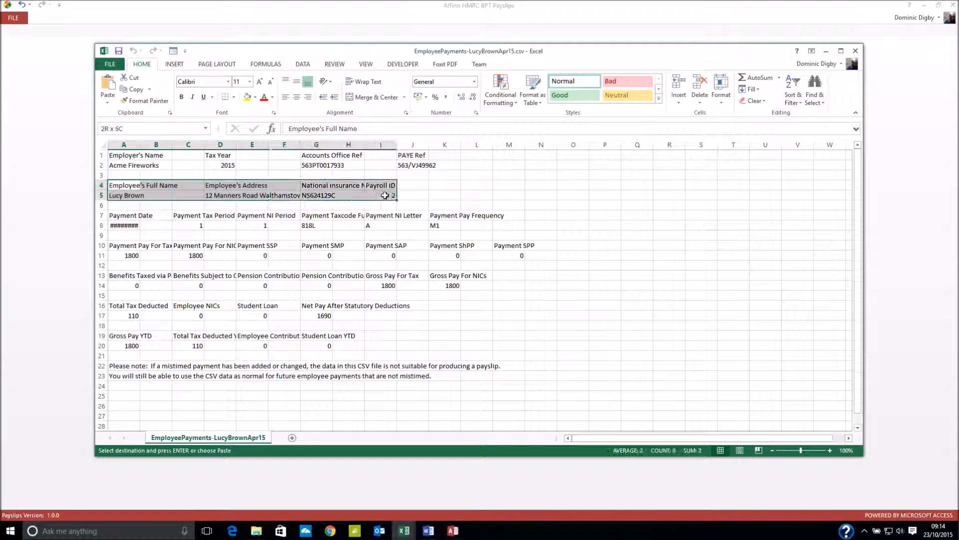
{"action": "left_click", "coordinate": [314, 195]}
{"action": "right_click", "coordinate": [315, 196]}
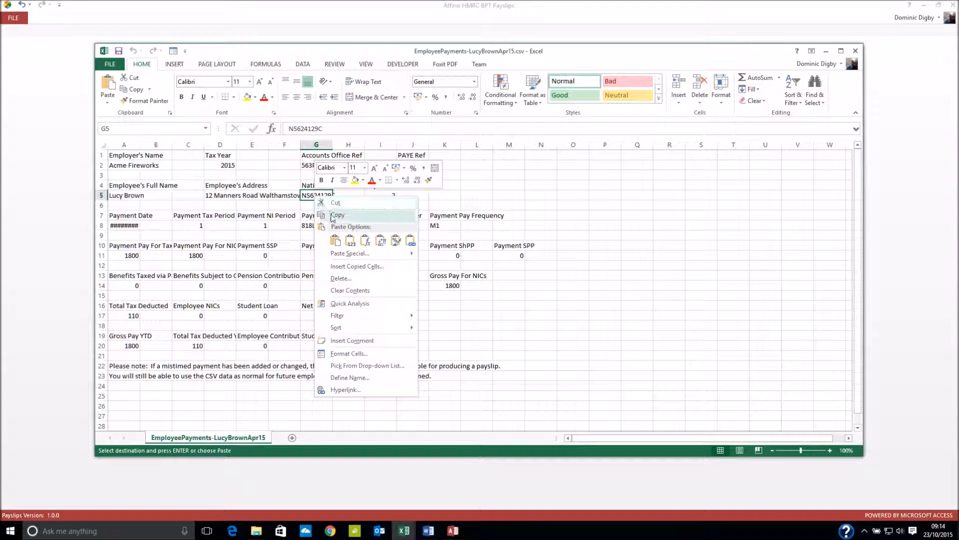
{"action": "left_click", "coordinate": [331, 214]}
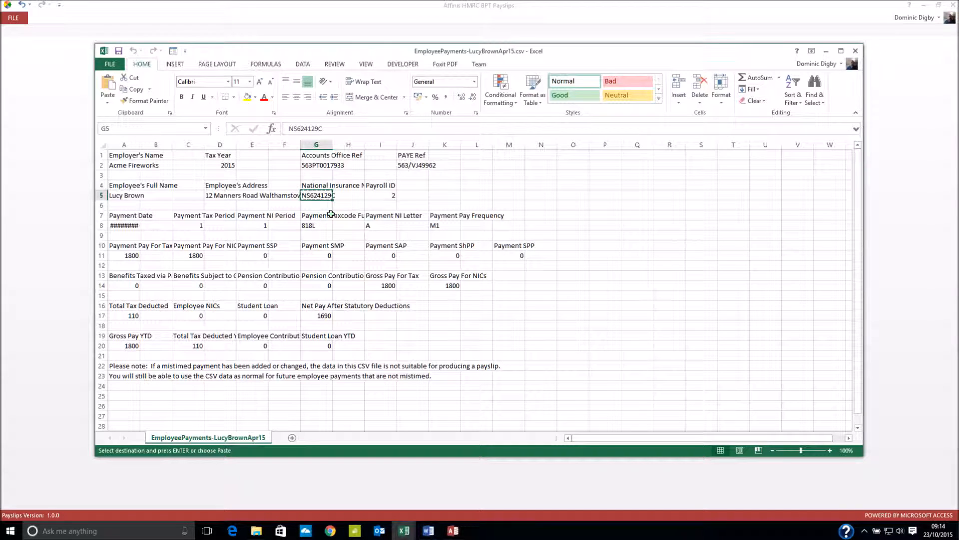
{"action": "left_click", "coordinate": [254, 483]}
{"action": "left_click", "coordinate": [340, 249]}
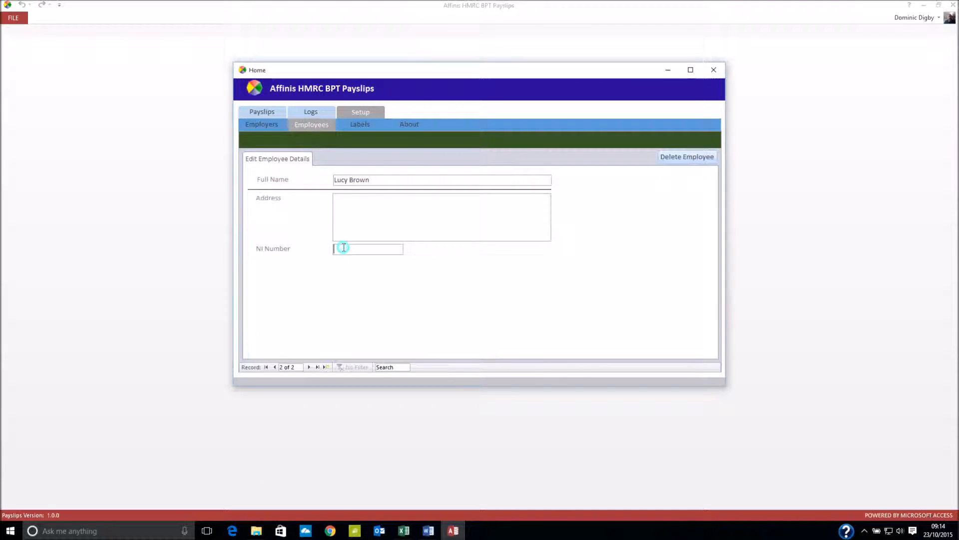
{"action": "key", "text": "ctrl+v"}
{"action": "left_click", "coordinate": [274, 367]}
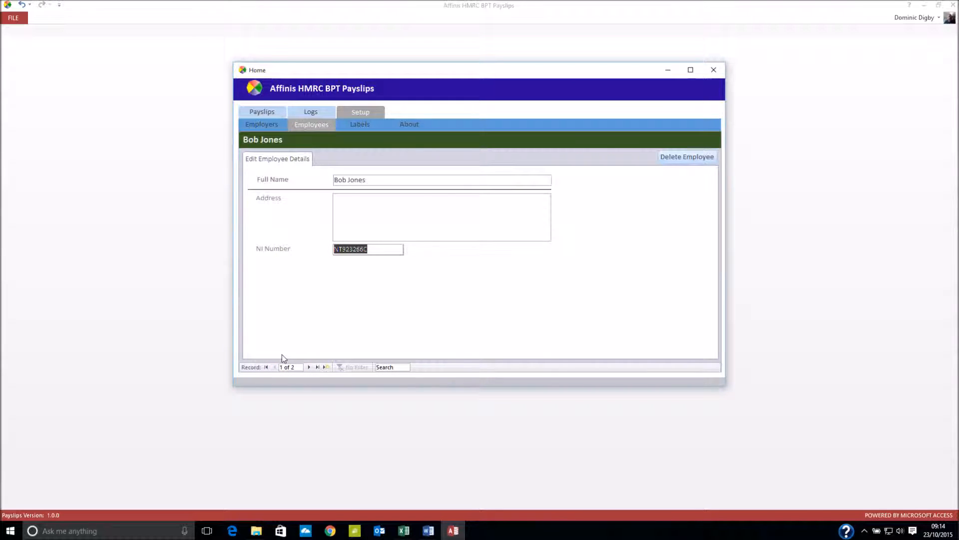
- Open the employer setup and copy the employer's name, Acme Fireworks, from the July 2015 payments CSV in Excel into Employer's Name
{"action": "left_click", "coordinate": [261, 123]}
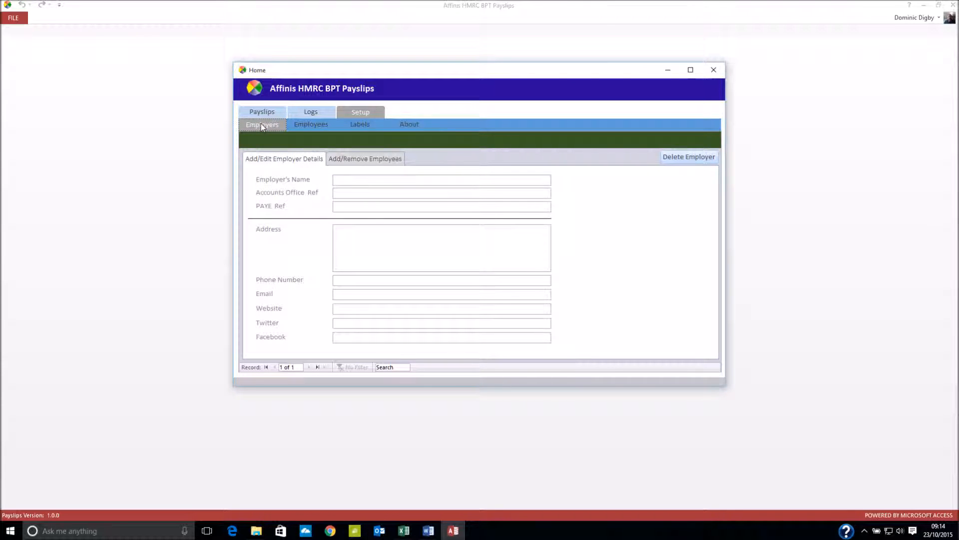
{"action": "left_click", "coordinate": [405, 532]}
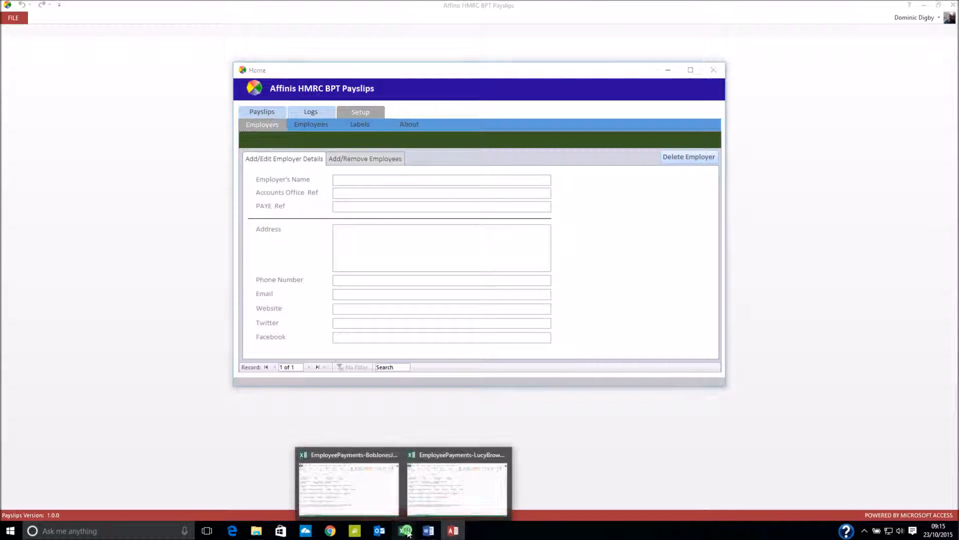
{"action": "left_click", "coordinate": [390, 500]}
{"action": "left_click_drag", "start_coordinate": [93, 150], "coordinate": [386, 164]}
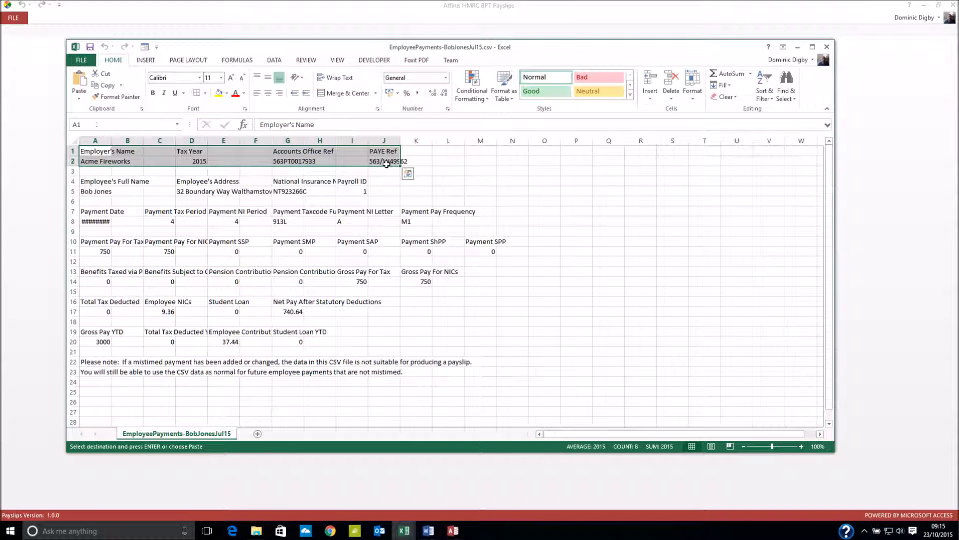
{"action": "left_click", "coordinate": [109, 163]}
{"action": "right_click", "coordinate": [109, 163]}
{"action": "left_click", "coordinate": [120, 186]}
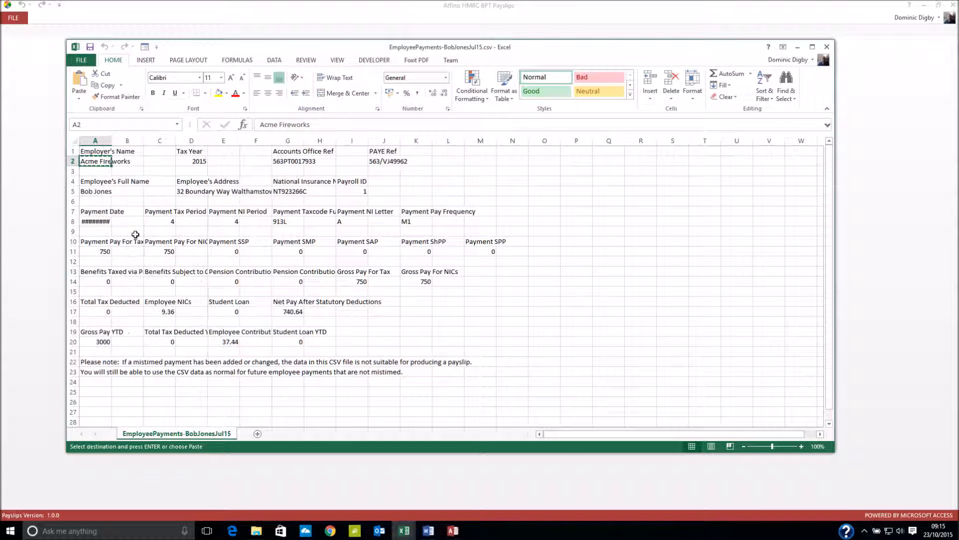
{"action": "left_click", "coordinate": [453, 531]}
{"action": "left_click", "coordinate": [364, 181]}
{"action": "type", "text": "Acme Fireworks"}
- Copy the Accounts Office reference from the July 2015 payments CSV in Excel into the employer's Accounts Office Ref field
{"action": "left_click", "coordinate": [405, 530]}
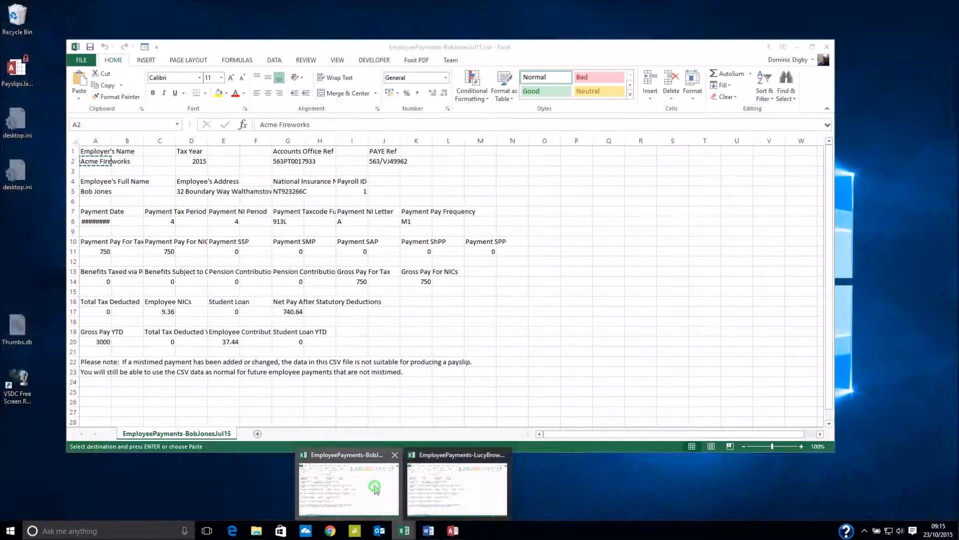
{"action": "left_click", "coordinate": [350, 487]}
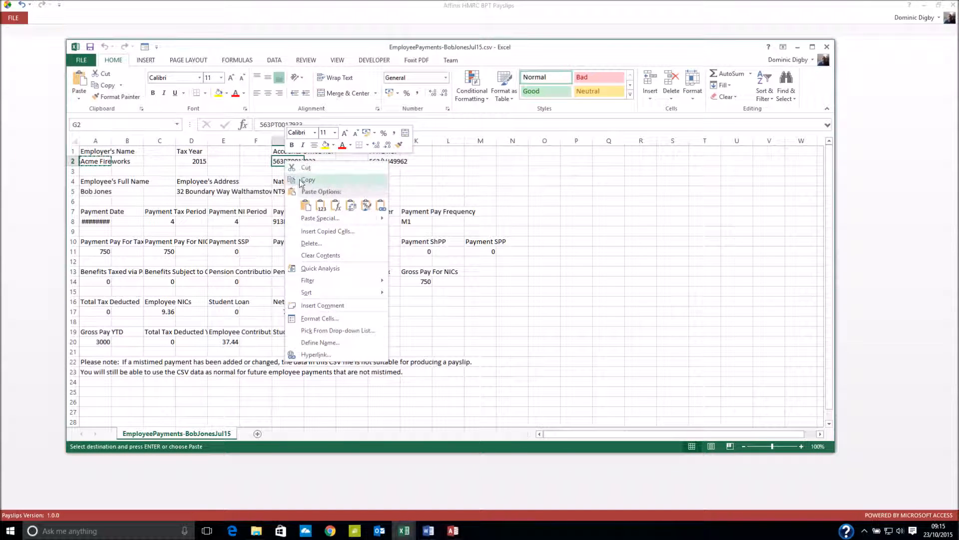
{"action": "left_click", "coordinate": [306, 180]}
{"action": "left_click", "coordinate": [460, 533]}
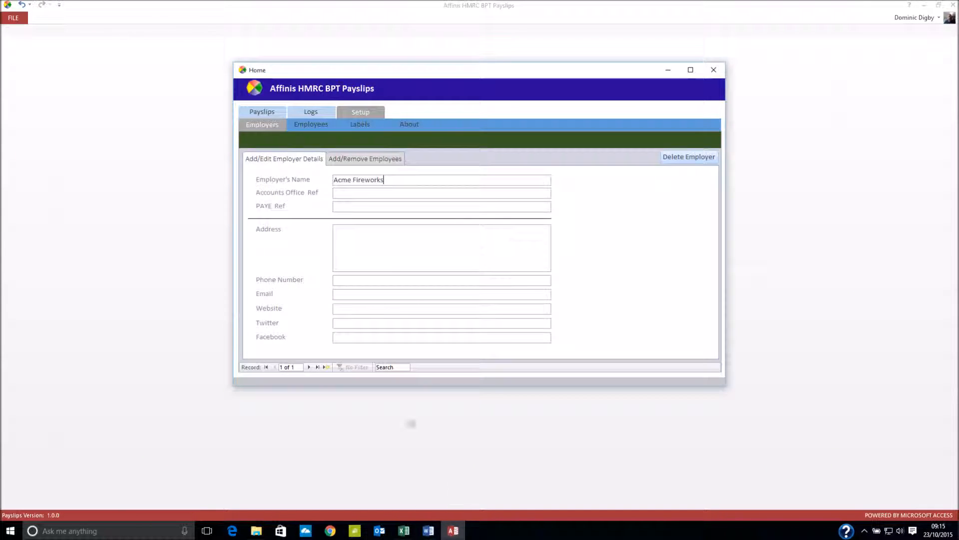
{"action": "left_click", "coordinate": [342, 194]}
{"action": "key", "text": "ctrl+v"}
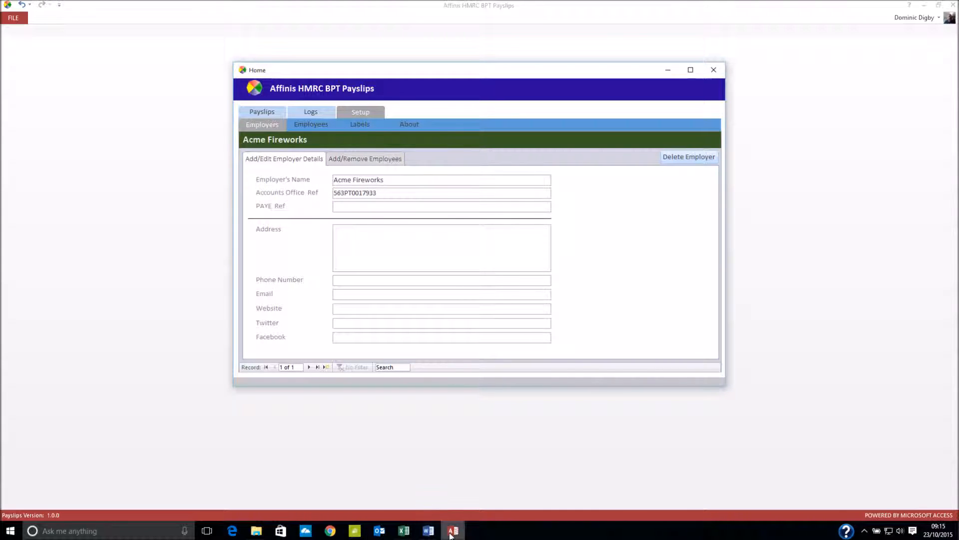
- Copy the PAYE reference from the July 2015 payments CSV in Excel into the PAYE Ref field, and try adding a second employer record
{"action": "left_click", "coordinate": [404, 530]}
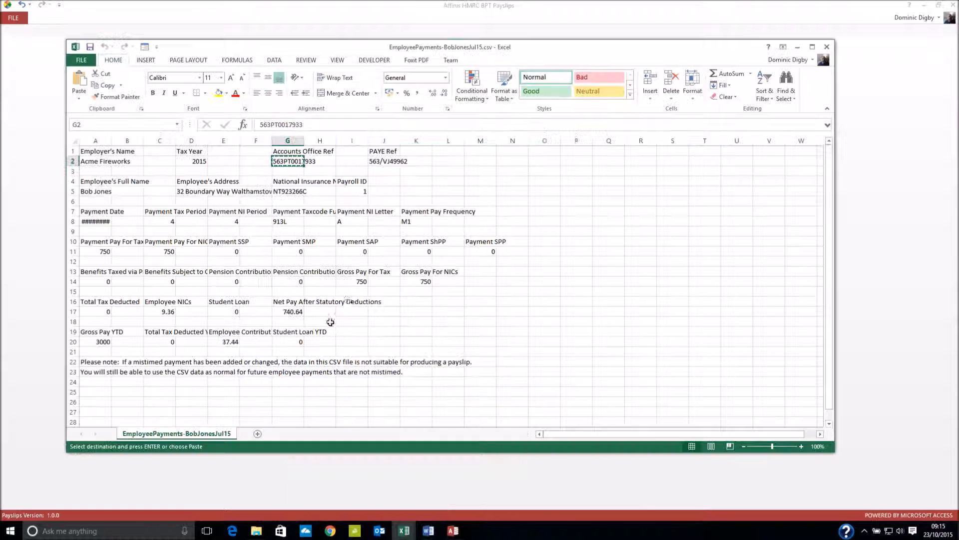
{"action": "right_click", "coordinate": [383, 160]}
{"action": "left_click", "coordinate": [403, 182]}
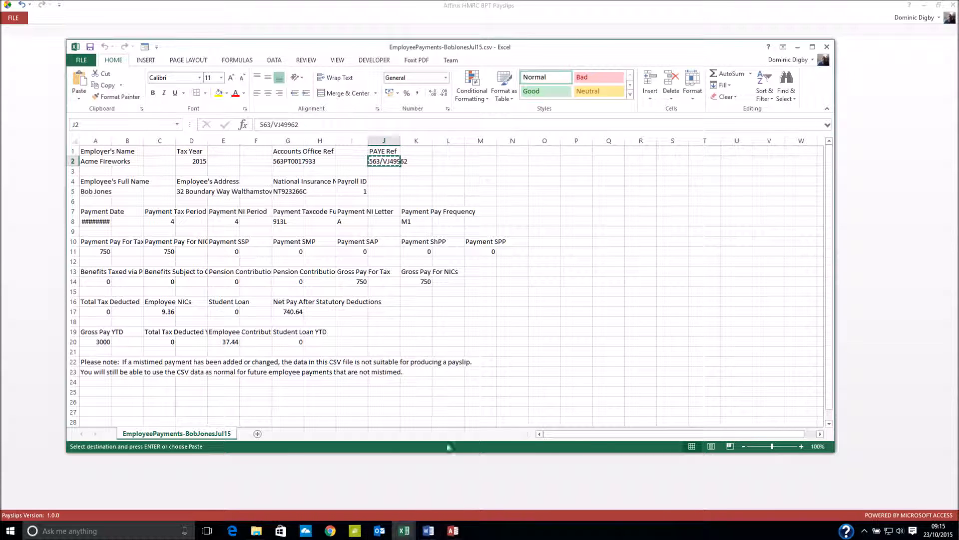
{"action": "left_click", "coordinate": [453, 530]}
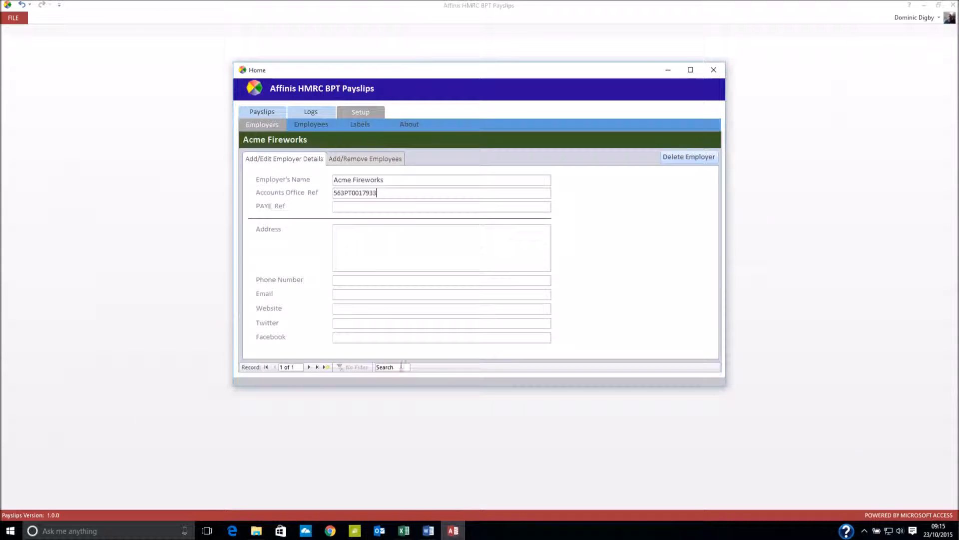
{"action": "left_click", "coordinate": [361, 209]}
{"action": "key", "text": "ctrl+v"}
{"action": "left_click", "coordinate": [327, 367]}
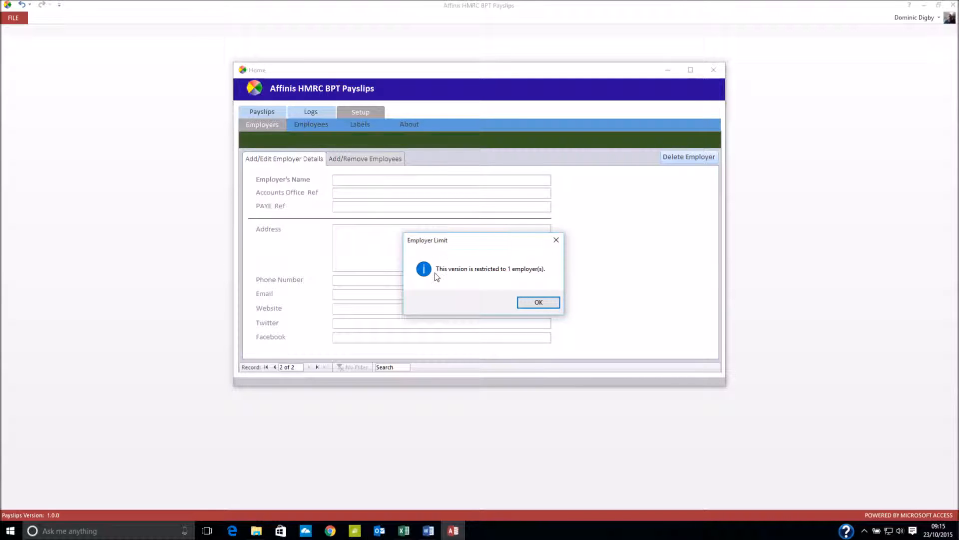
{"action": "left_click", "coordinate": [536, 304]}
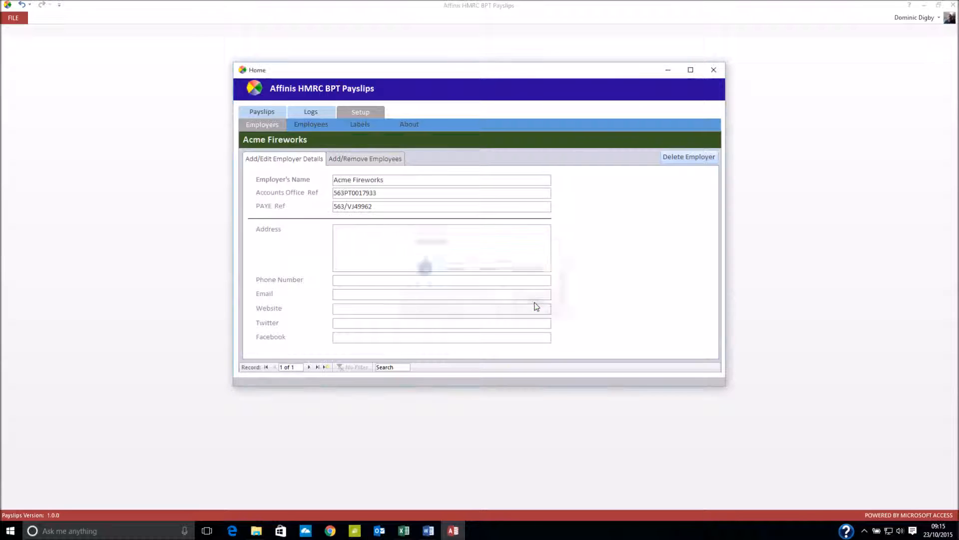
- Add the first employee by full name to the Acme Fireworks employee list
{"action": "left_click", "coordinate": [367, 161]}
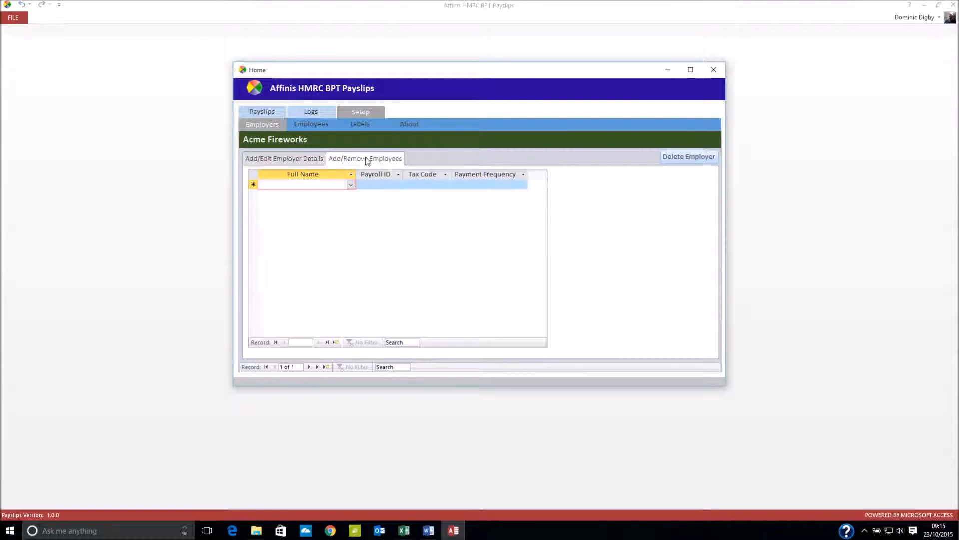
{"action": "left_click", "coordinate": [351, 186]}
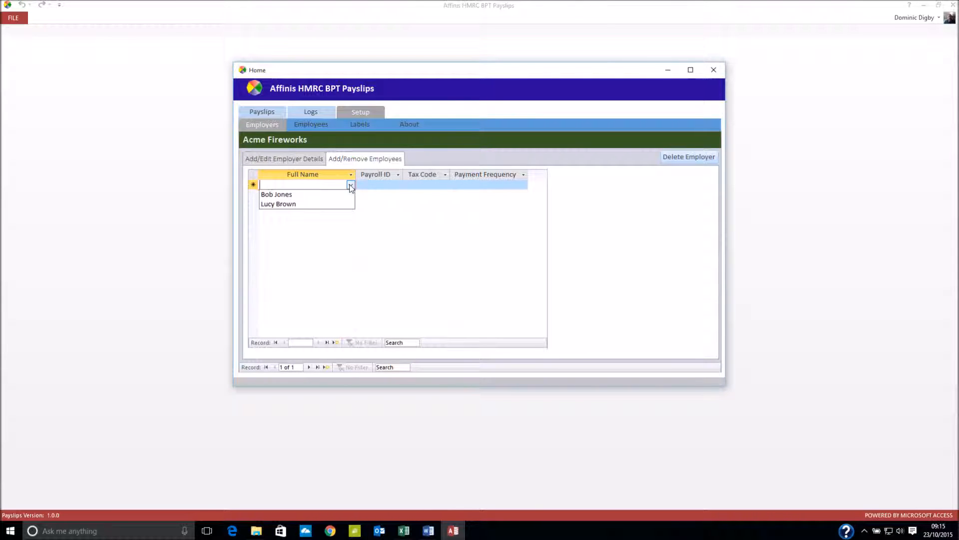
{"action": "left_click", "coordinate": [344, 194]}
{"action": "left_click", "coordinate": [381, 185]}
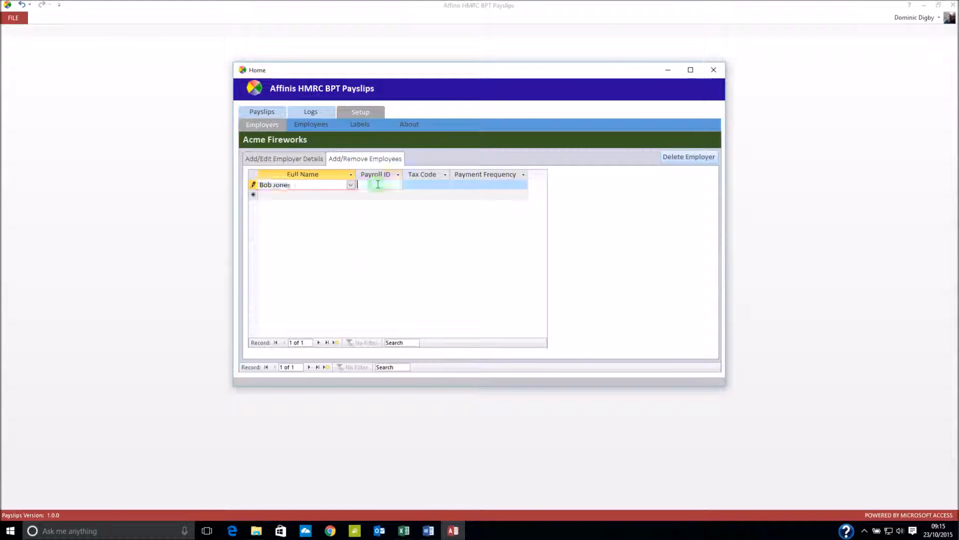
- Look up the first employee's payroll ID, tax code and payment frequency in the July 2015 payments CSV in Excel
{"action": "left_click", "coordinate": [405, 531]}
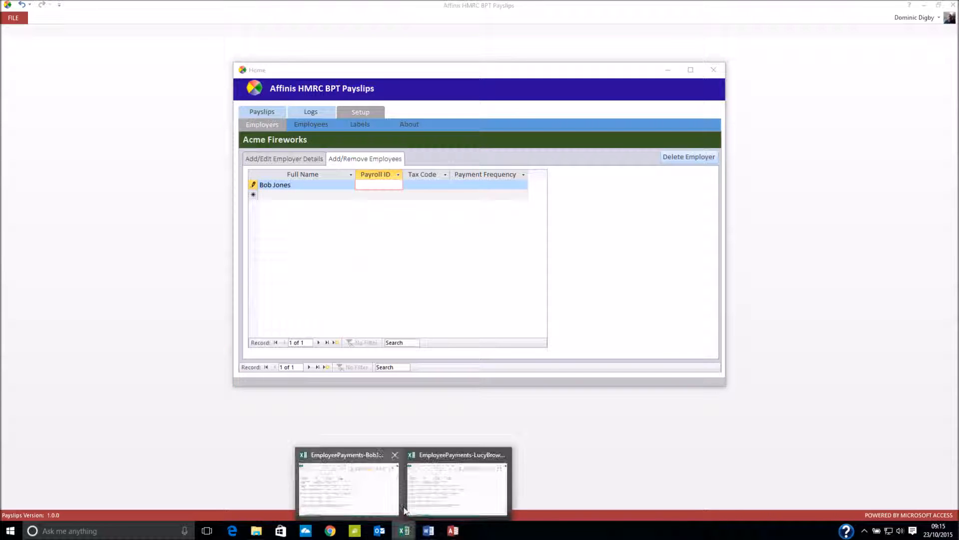
{"action": "left_click", "coordinate": [352, 487]}
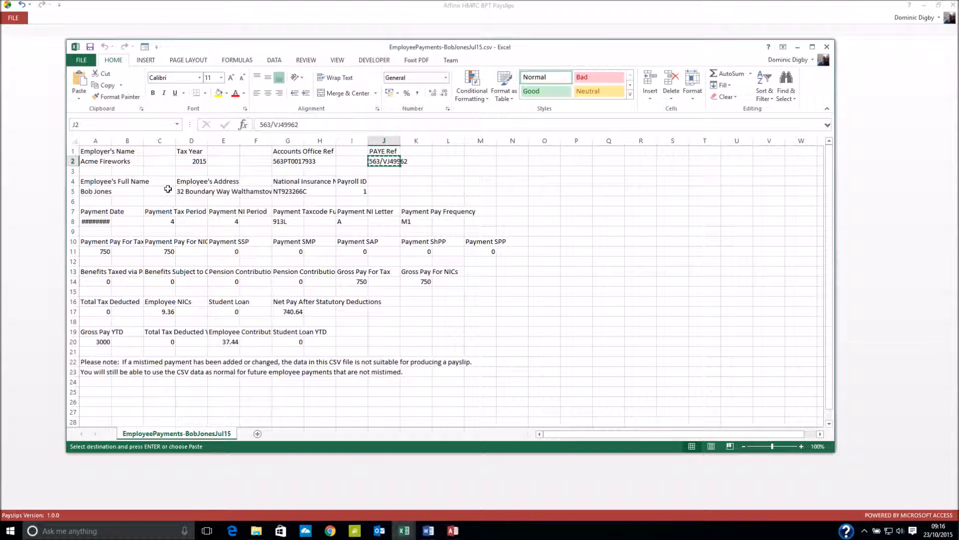
{"action": "left_click", "coordinate": [347, 191]}
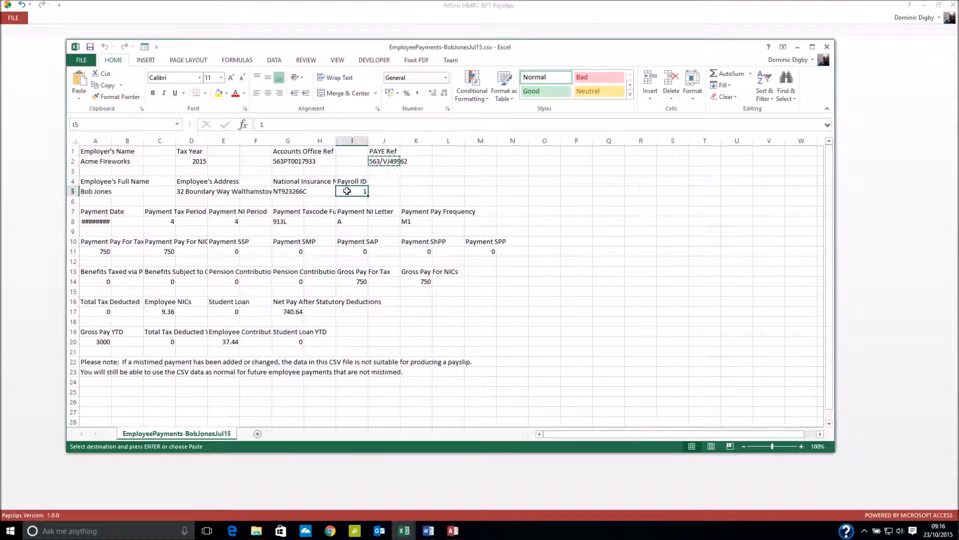
{"action": "left_click", "coordinate": [287, 221]}
{"action": "left_click", "coordinate": [417, 222]}
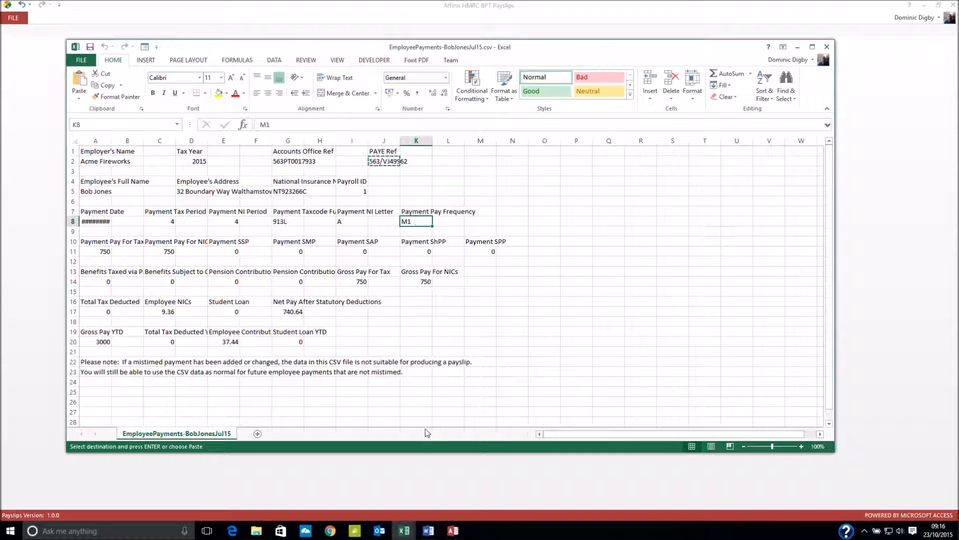
- Back in the payslips tool, enter payroll ID 1, tax code 913L and payment frequency M1 for the first employee
{"action": "left_click", "coordinate": [453, 530]}
{"action": "left_click", "coordinate": [374, 186]}
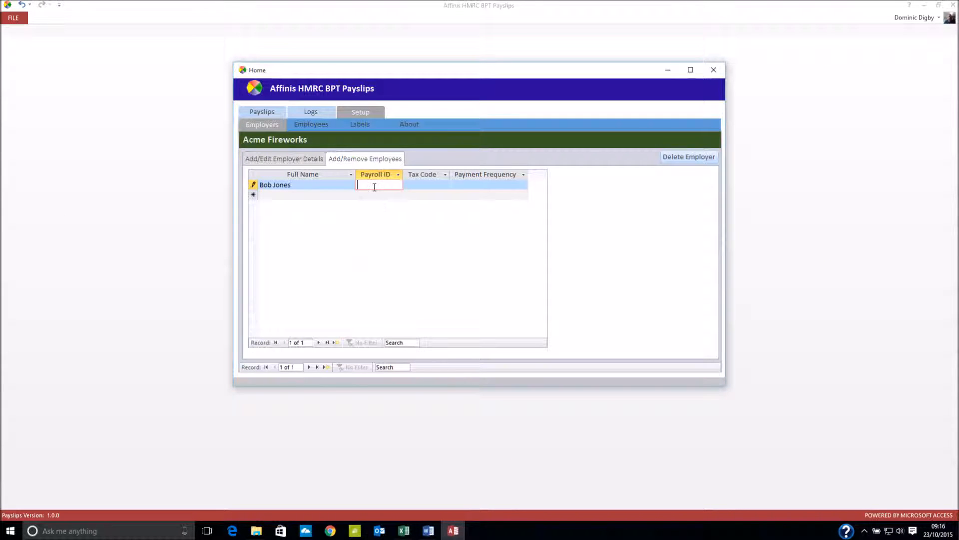
{"action": "key", "text": "Tab"}
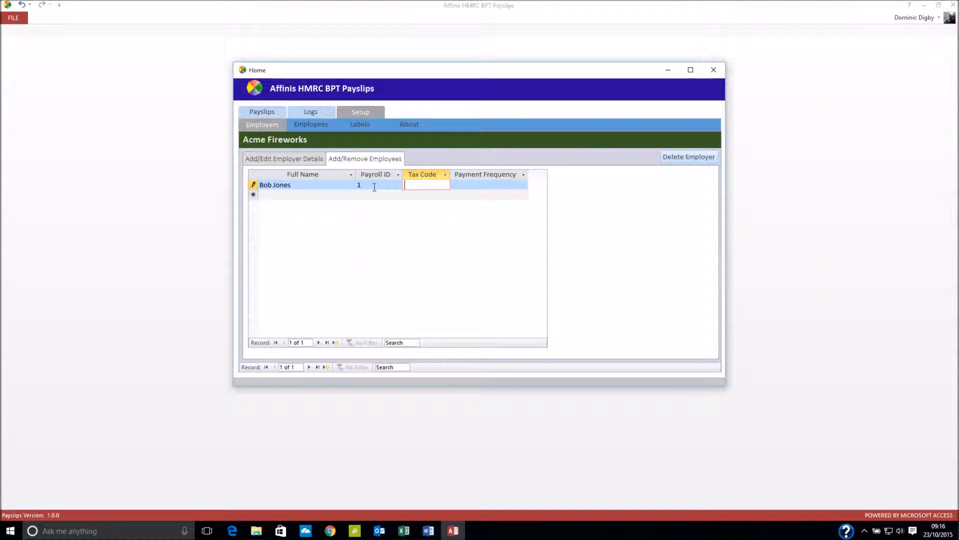
{"action": "type", "text": "913"}
{"action": "key", "text": "Caps_Lock"}
{"action": "type", "text": "L"}
{"action": "key", "text": "Tab"}
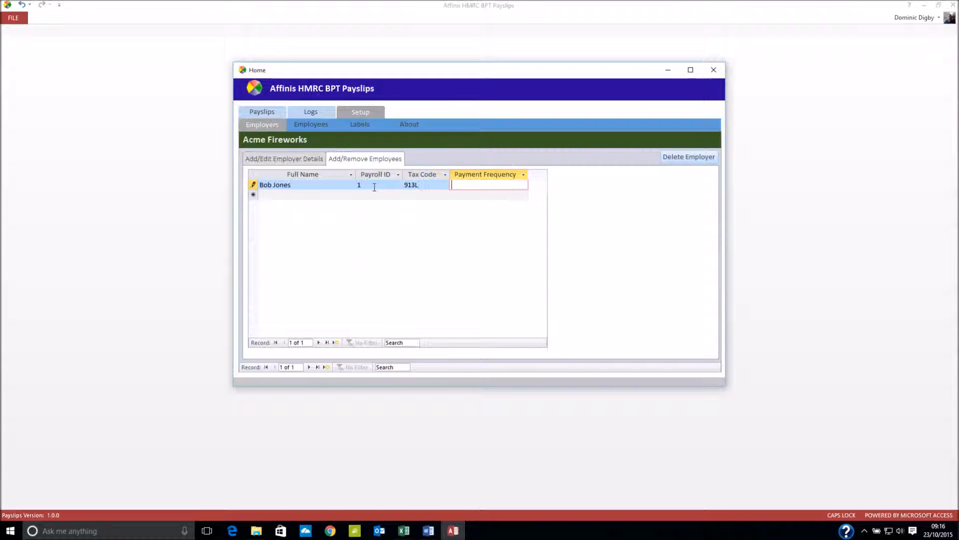
{"action": "type", "text": "M1"}
- Add the second employee to the Acme Fireworks list with payroll ID 2, tax code 818L and payment frequency M1
{"action": "left_click", "coordinate": [345, 195]}
{"action": "left_click", "coordinate": [351, 195]}
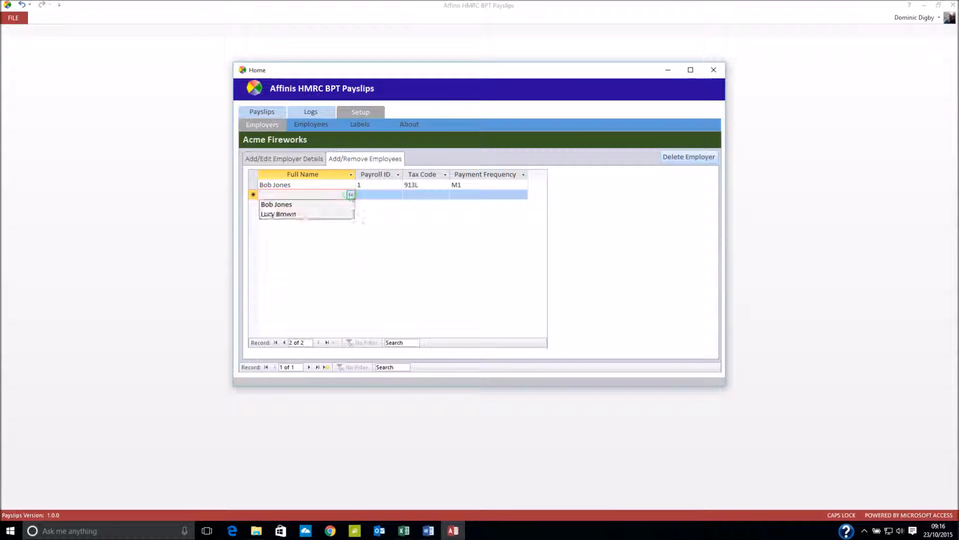
{"action": "left_click", "coordinate": [327, 215]}
{"action": "left_click", "coordinate": [368, 195]}
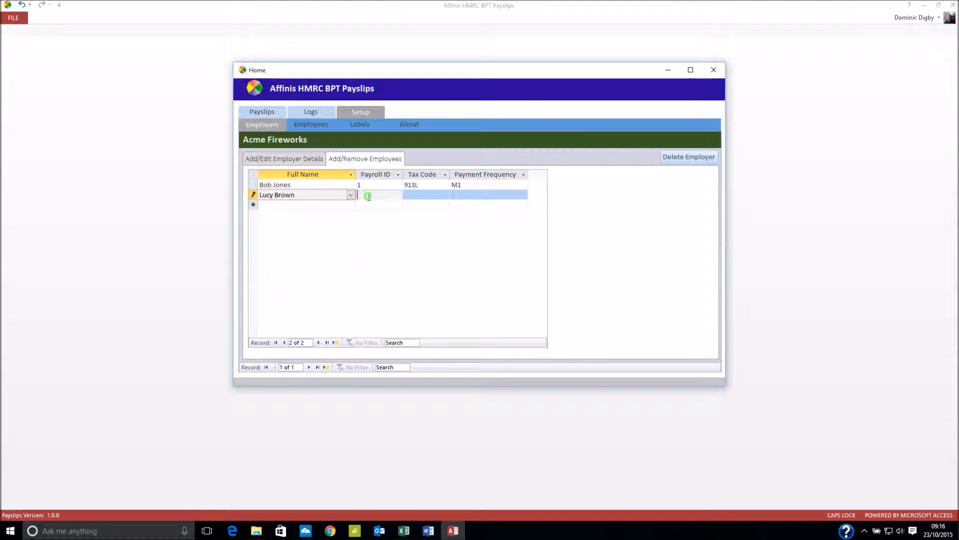
{"action": "type", "text": "2"}
{"action": "left_click", "coordinate": [411, 195]}
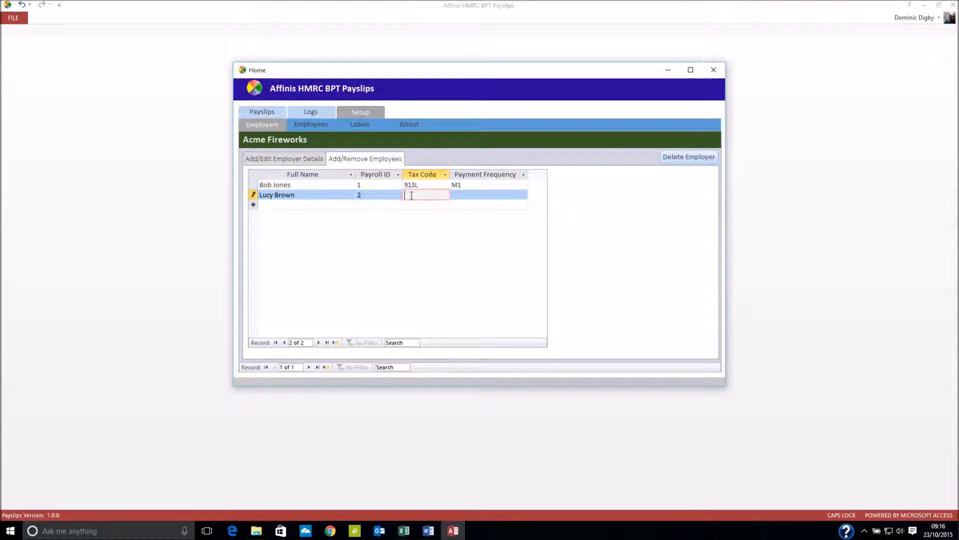
{"action": "type", "text": "818L"}
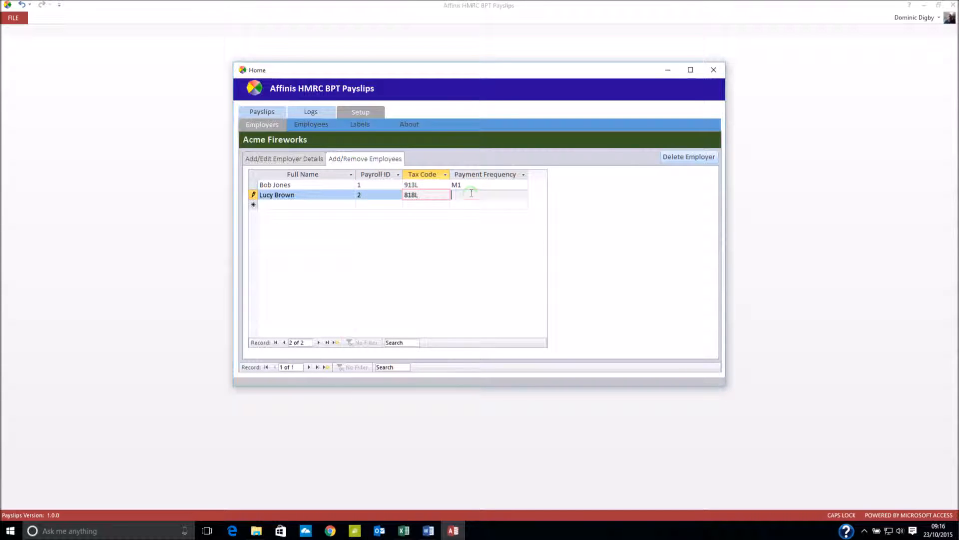
{"action": "left_click", "coordinate": [471, 194]}
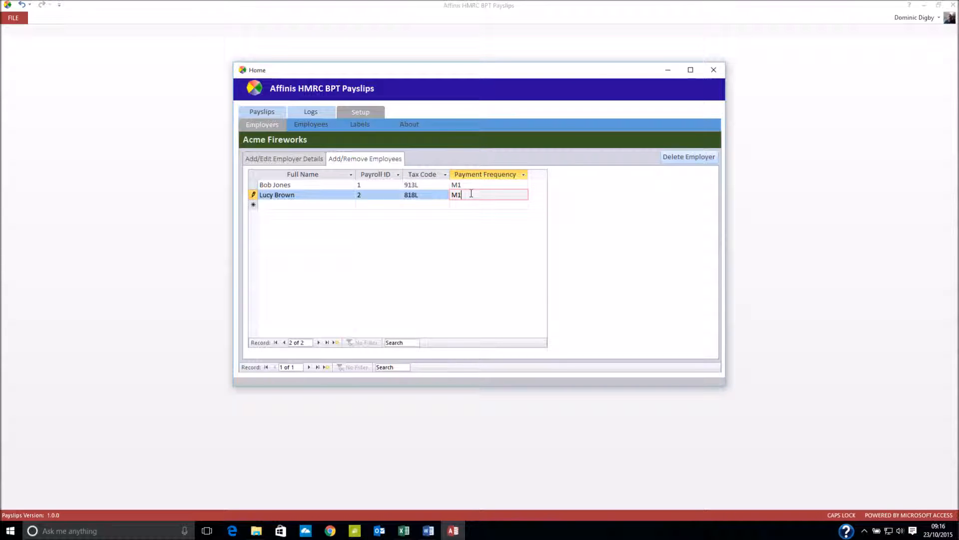
{"action": "left_click", "coordinate": [350, 208]}
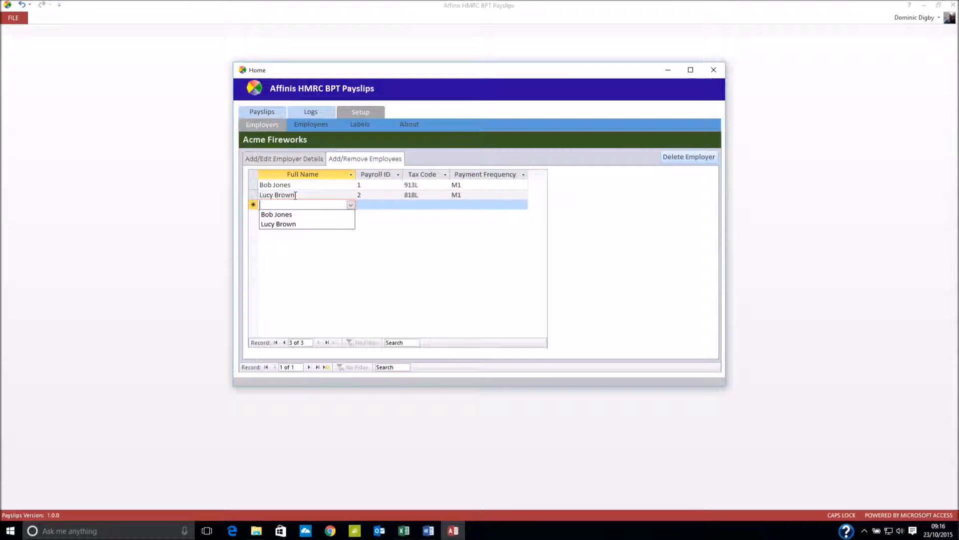
- Delete the second employee's row from the Acme Fireworks employee list and confirm the deletion
{"action": "left_click", "coordinate": [251, 195]}
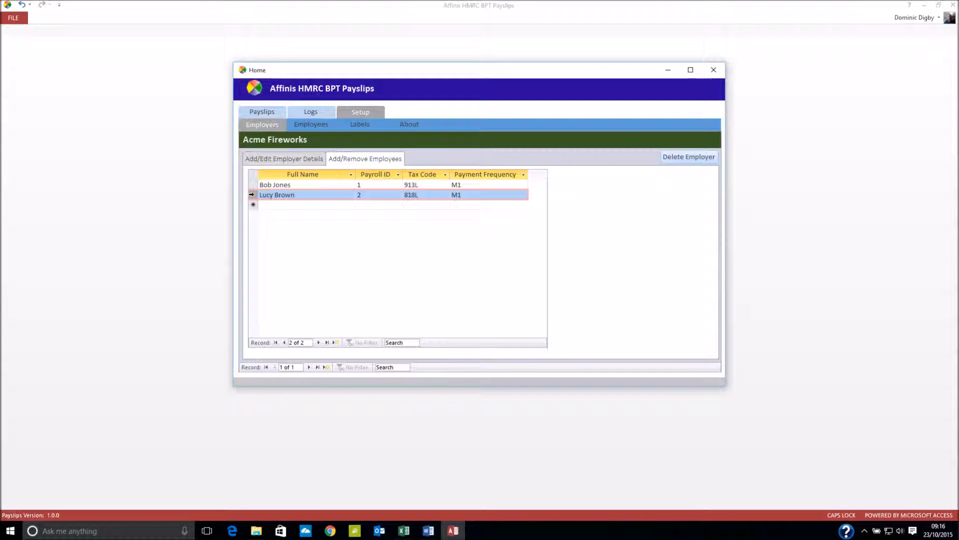
{"action": "key", "text": "Delete"}
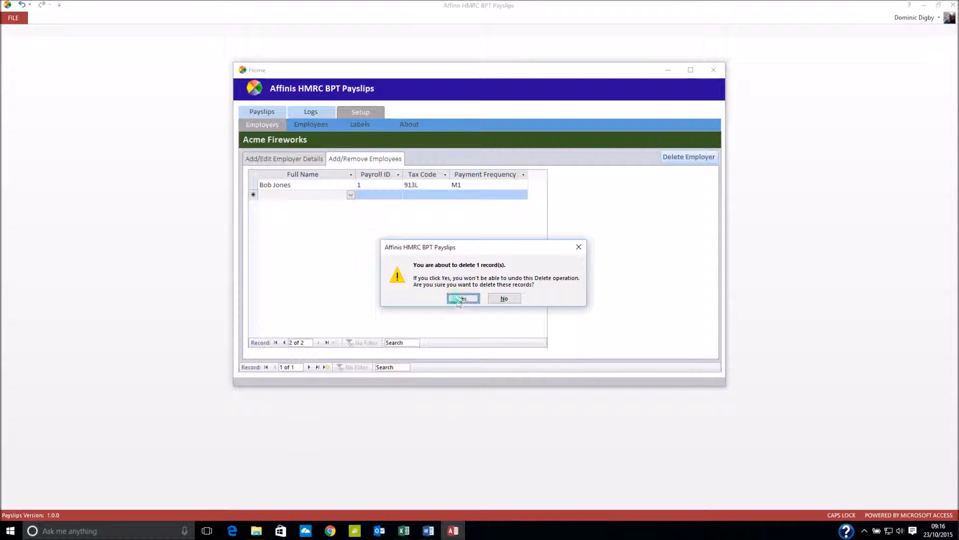
{"action": "left_click", "coordinate": [459, 299]}
- Re-add the second employee to the employer's list with payroll ID 2, tax code 818L and payment frequency M1
{"action": "left_click", "coordinate": [351, 195]}
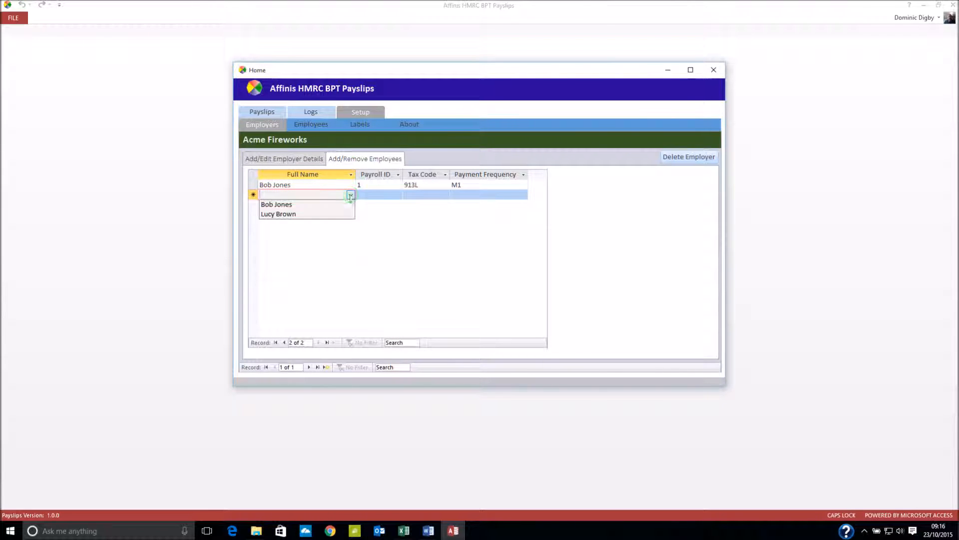
{"action": "left_click", "coordinate": [322, 214]}
{"action": "left_click", "coordinate": [360, 195]}
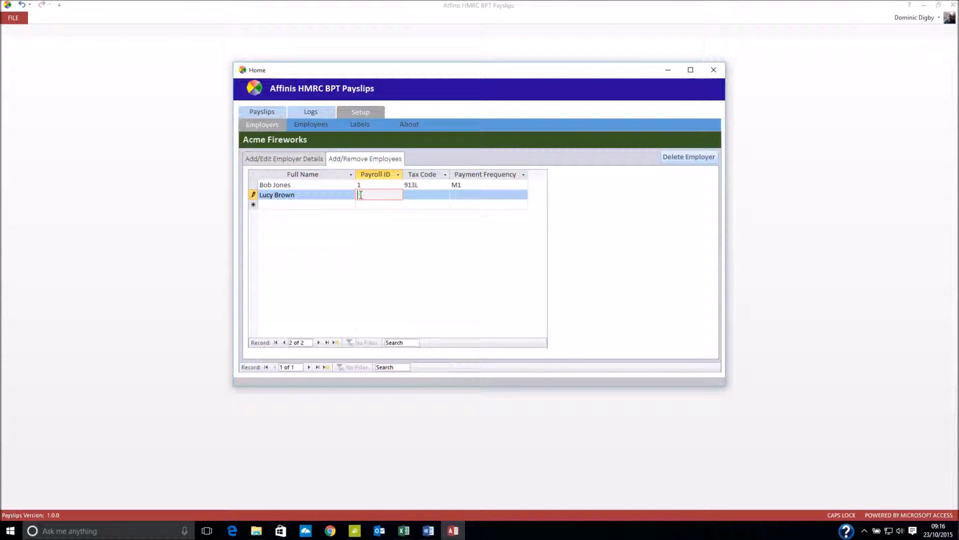
{"action": "type", "text": "2"}
{"action": "key", "text": "Tab"}
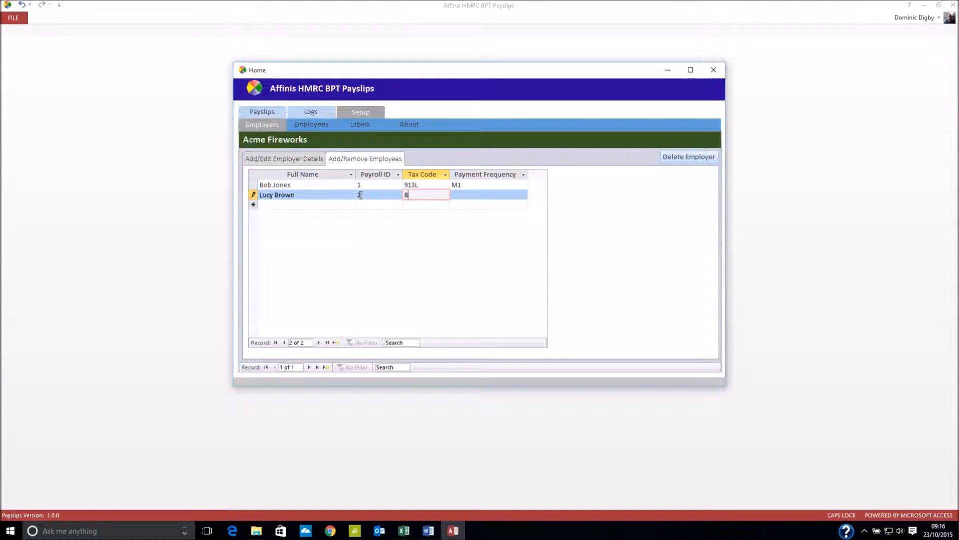
{"action": "key", "text": "Caps_Lock"}
{"action": "key", "text": "Caps_Lock"}
{"action": "type", "text": "818L"}
{"action": "key", "text": "Tab"}
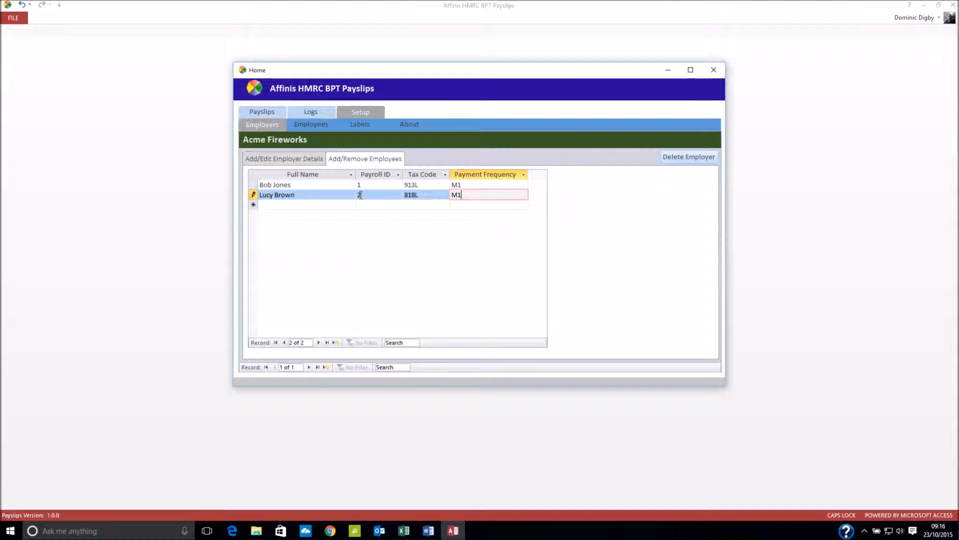
- Commit the second employee's row and step back through the Acme Fireworks employee records to the first one
{"action": "key", "text": "Tab"}
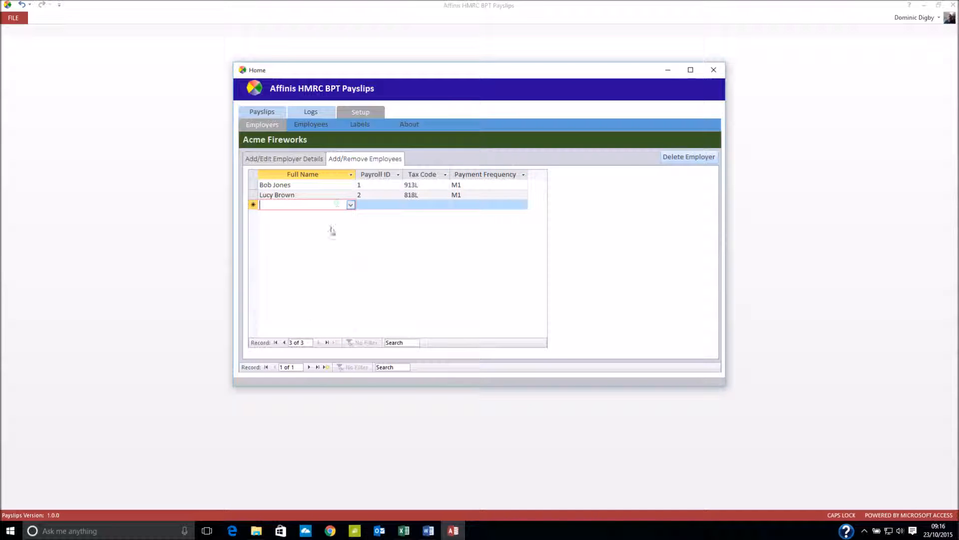
{"action": "left_click", "coordinate": [283, 344]}
{"action": "left_click", "coordinate": [318, 343]}
{"action": "left_click", "coordinate": [328, 342]}
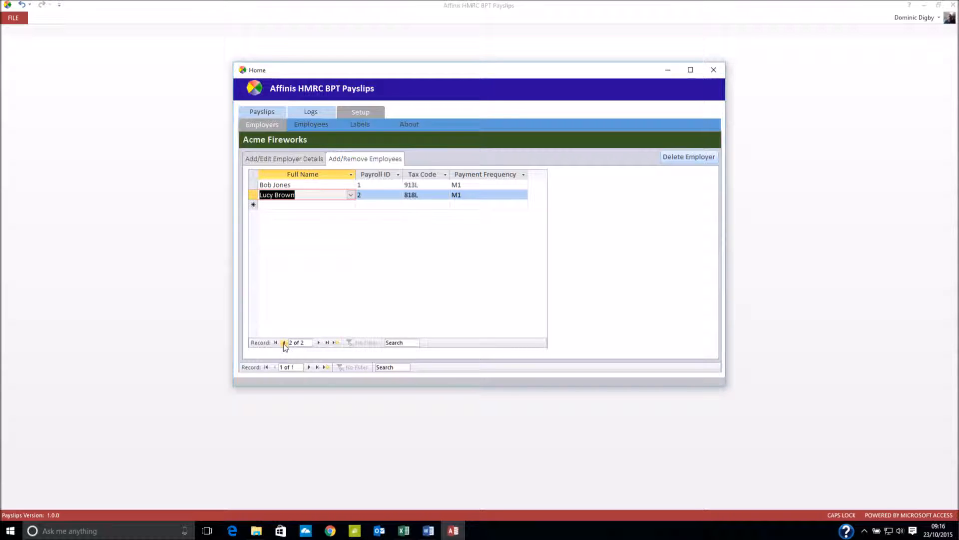
{"action": "left_click", "coordinate": [283, 343]}
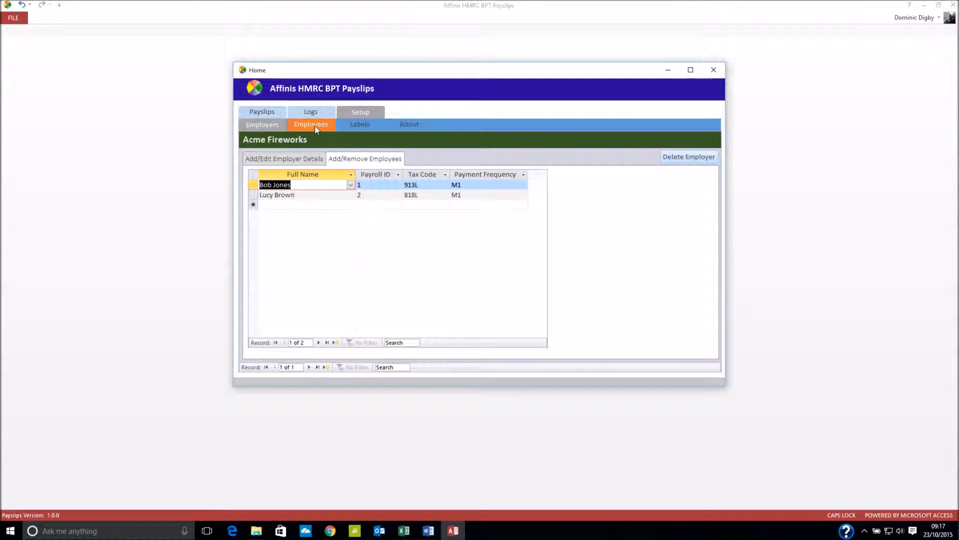
- Start importing payment record files and browse to the Payroll folder inside Products, DB Payslips, Test
{"action": "left_click", "coordinate": [262, 112]}
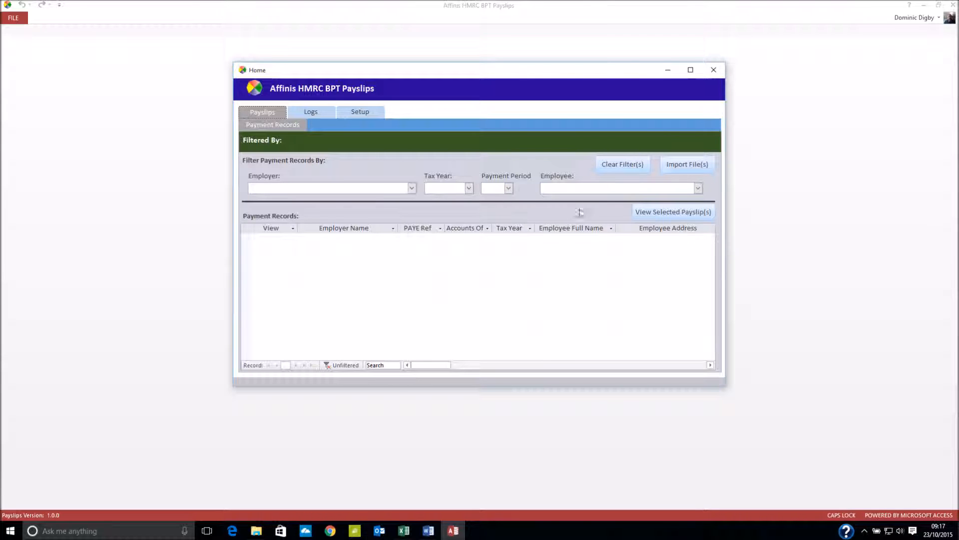
{"action": "left_click", "coordinate": [697, 169]}
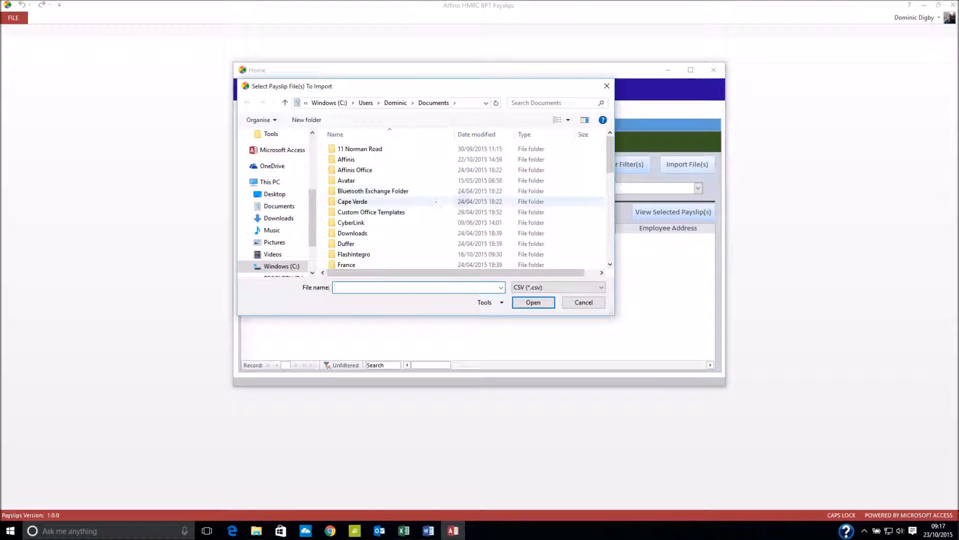
{"action": "left_click_drag", "start_coordinate": [310, 236], "coordinate": [309, 225]}
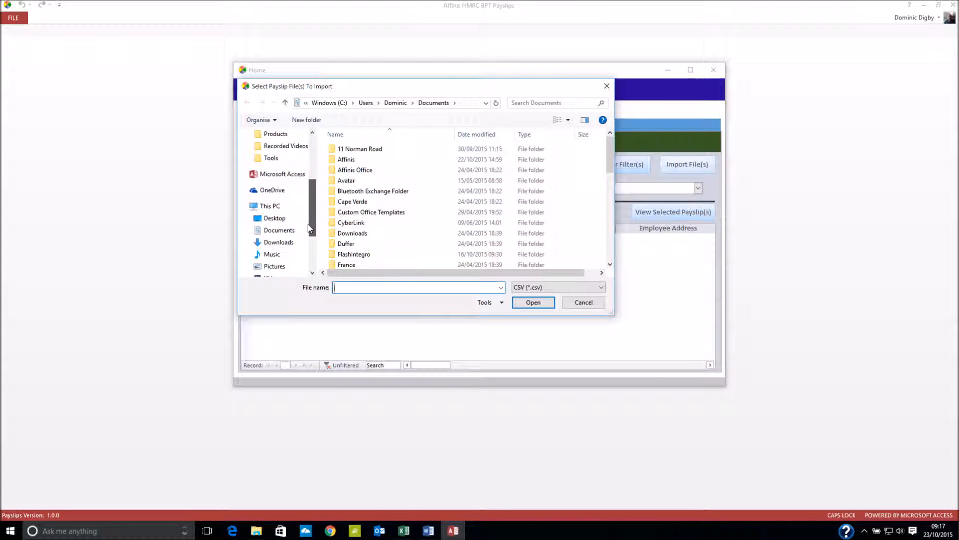
{"action": "left_click", "coordinate": [275, 134]}
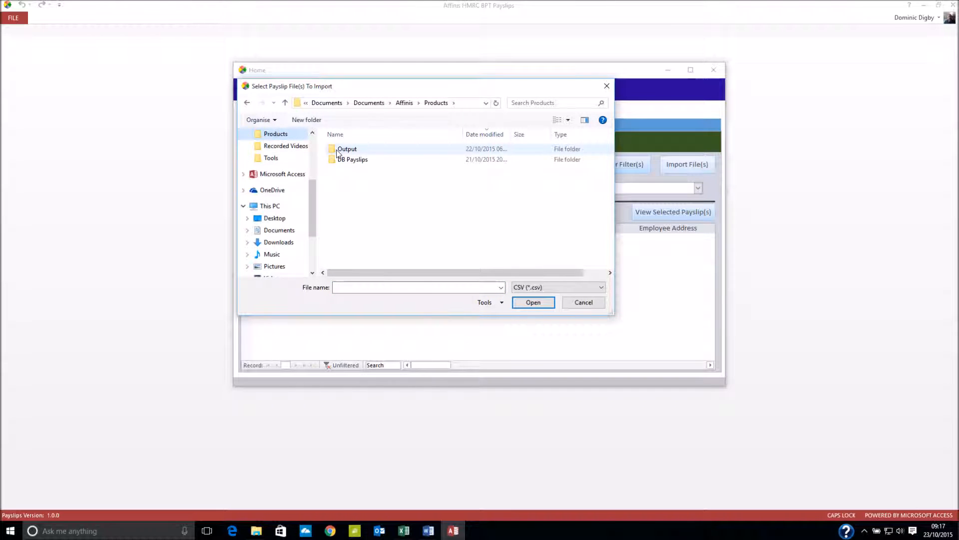
{"action": "double_click", "coordinate": [341, 159]}
{"action": "double_click", "coordinate": [333, 150]}
{"action": "double_click", "coordinate": [334, 150]}
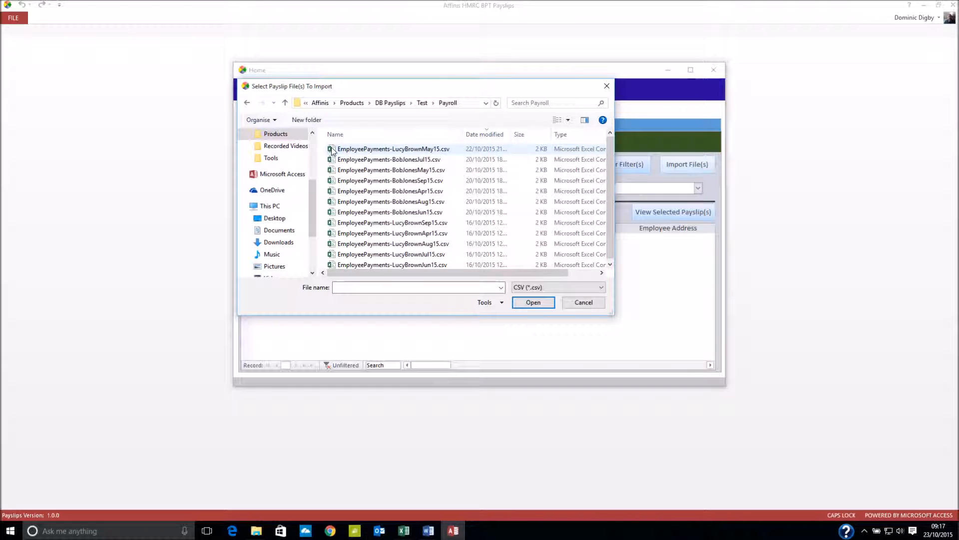
- Import all the EmployeePayments CSV files in the Payroll folder, declining to get another version of the payslip tool
{"action": "left_click", "coordinate": [334, 149]}
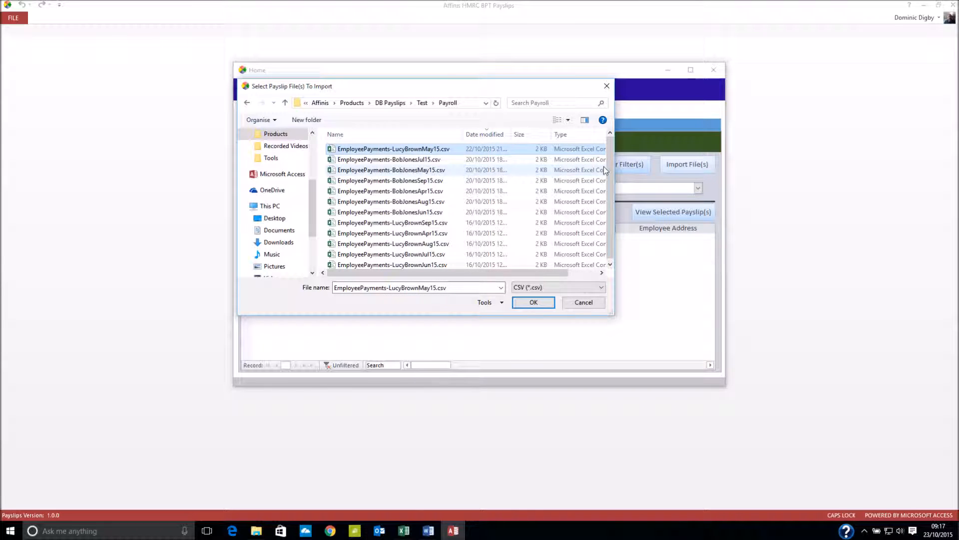
{"action": "scroll", "coordinate": [609, 161], "scroll_direction": "down", "scroll_amount": 1}
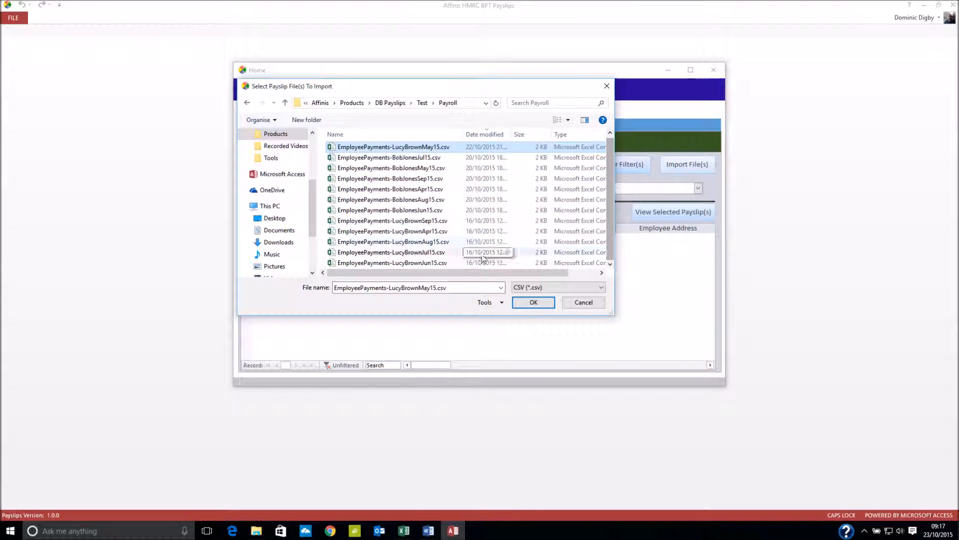
{"action": "left_click", "coordinate": [418, 263], "text": "shift"}
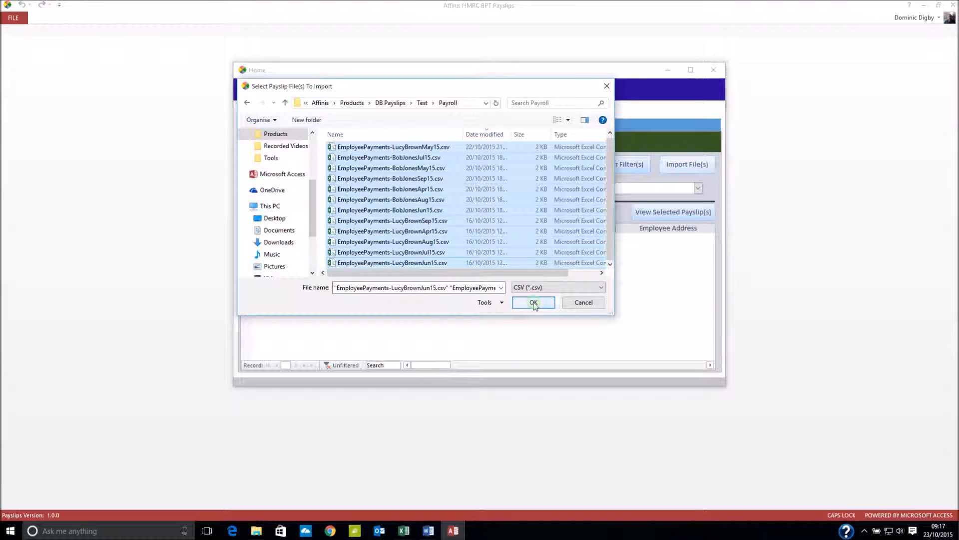
{"action": "left_click", "coordinate": [533, 303]}
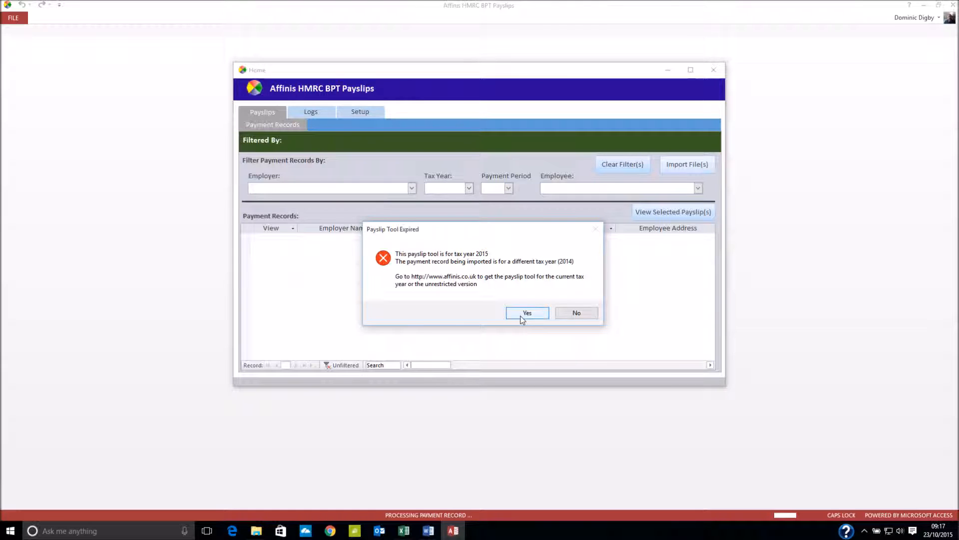
{"action": "left_click", "coordinate": [574, 313]}
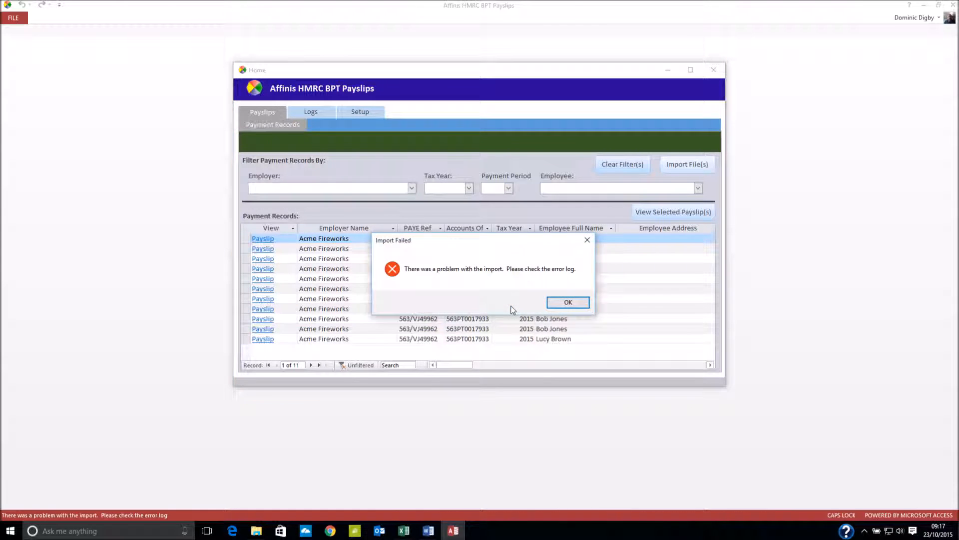
{"action": "left_click", "coordinate": [565, 304]}
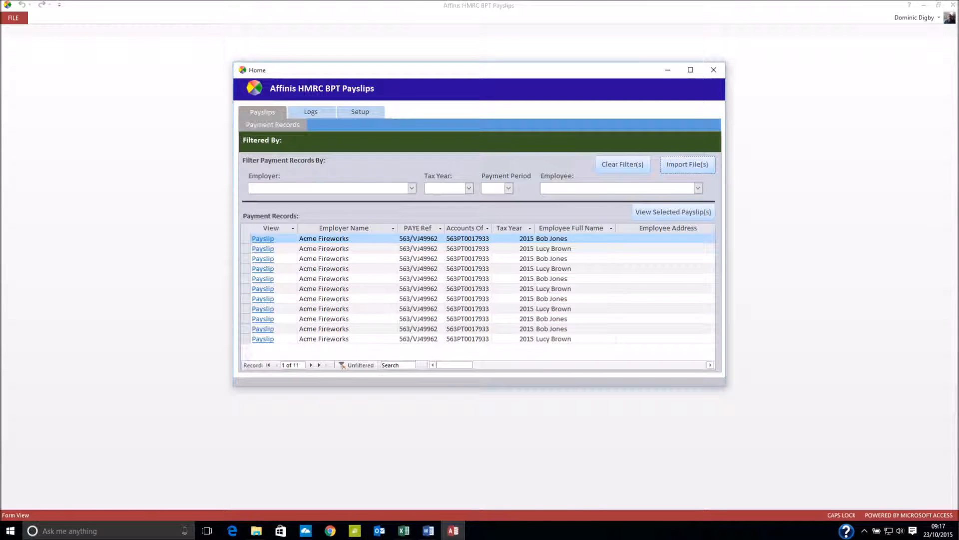
- Examine the Failed Tax Year Check entry in the event log, including its stored and imported parameter values
{"action": "left_click", "coordinate": [314, 113]}
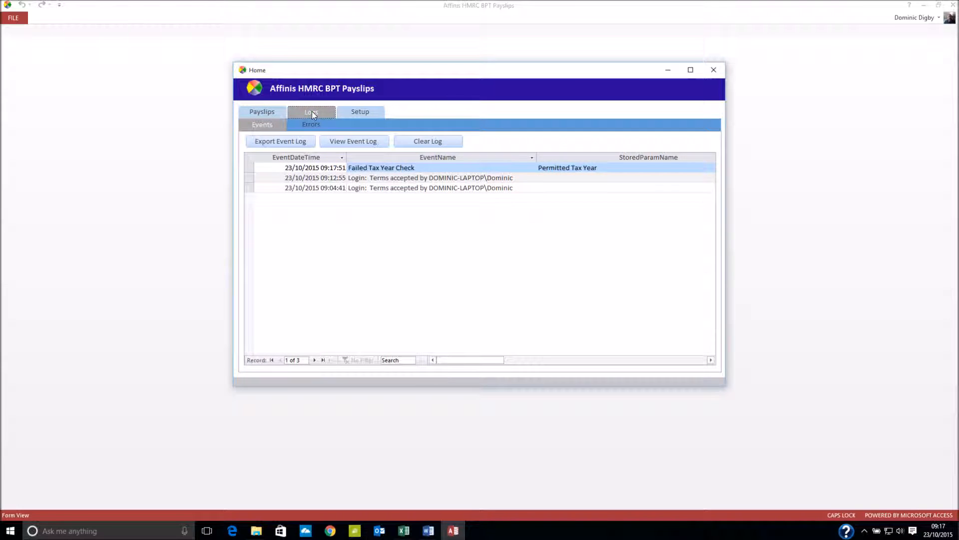
{"action": "left_click", "coordinate": [299, 168]}
{"action": "left_click", "coordinate": [596, 169]}
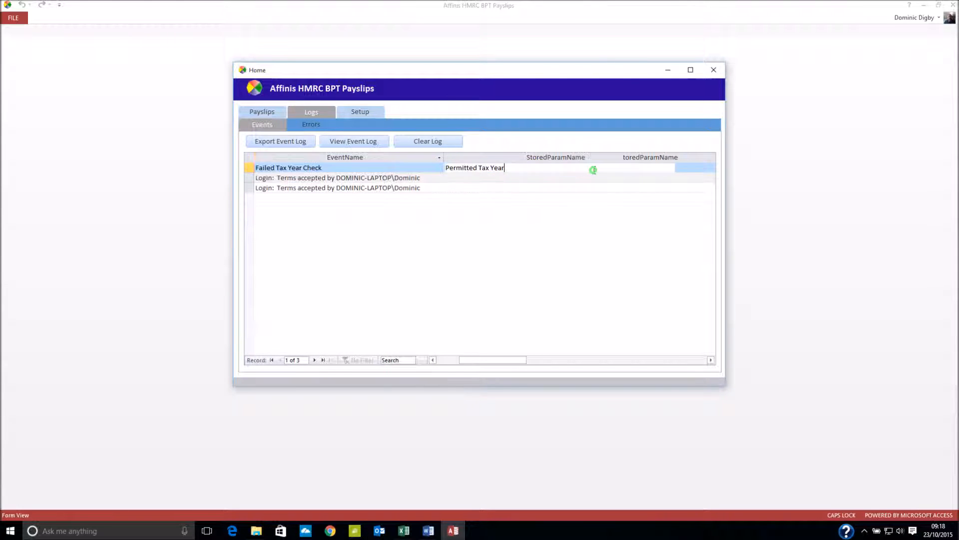
{"action": "left_click", "coordinate": [710, 360]}
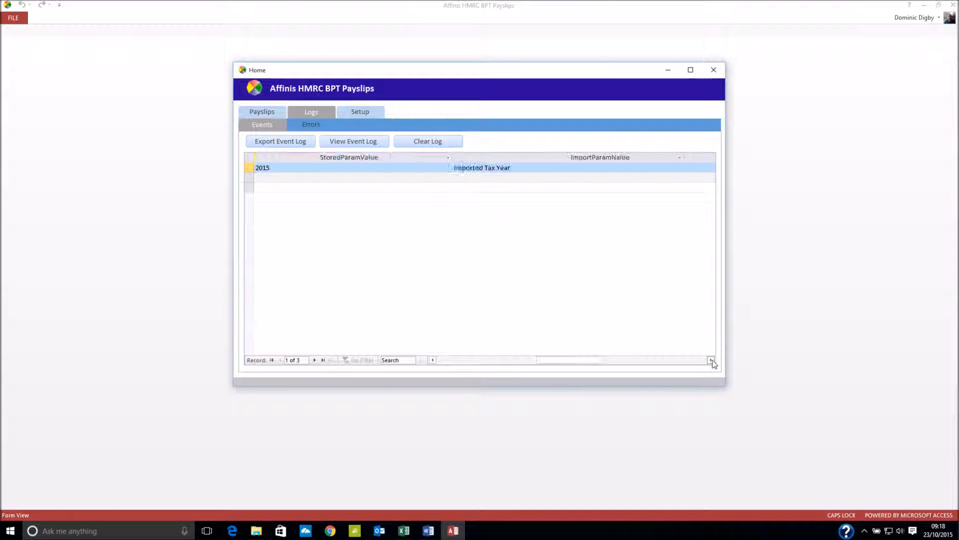
{"action": "left_click", "coordinate": [713, 360]}
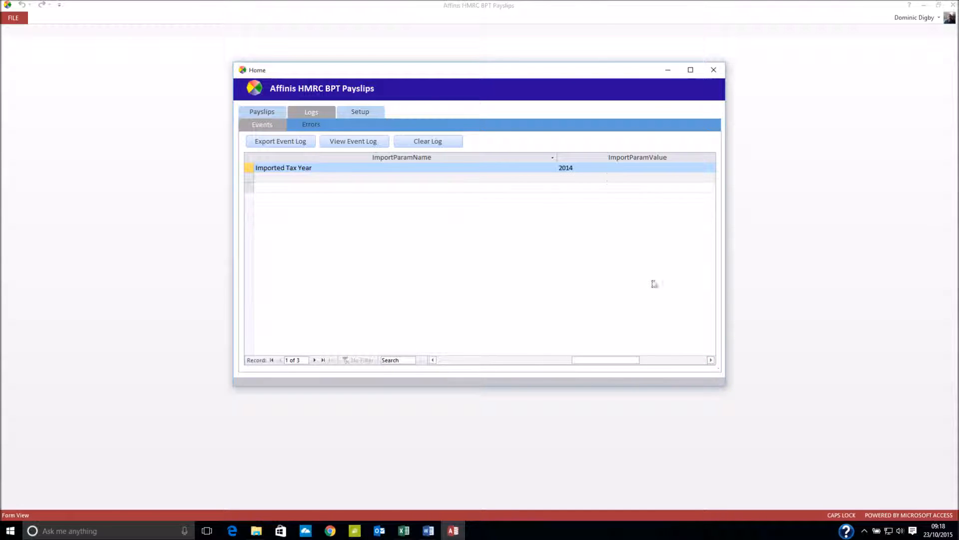
{"action": "left_click", "coordinate": [597, 166]}
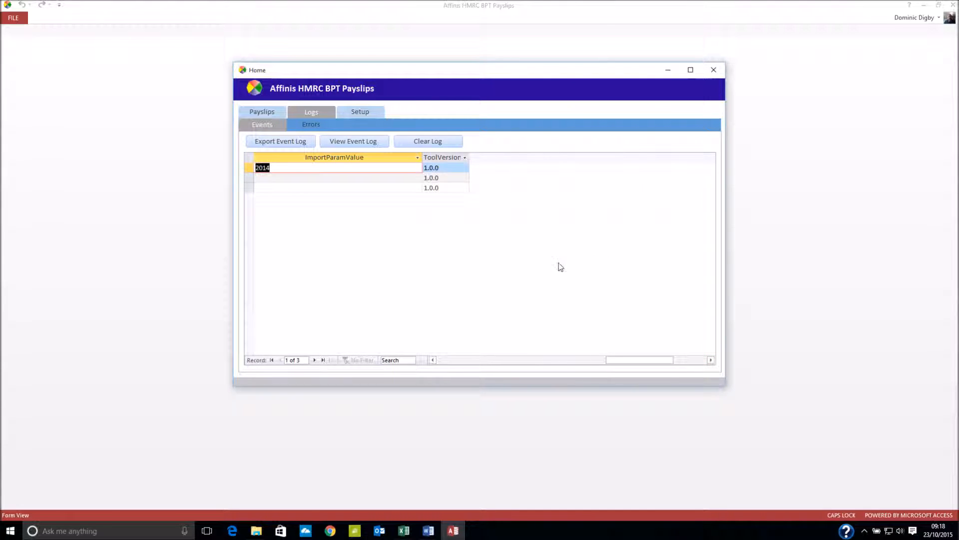
- Review the imported payment records across their columns, from employer name to pay for tax purposes
{"action": "left_click", "coordinate": [271, 113]}
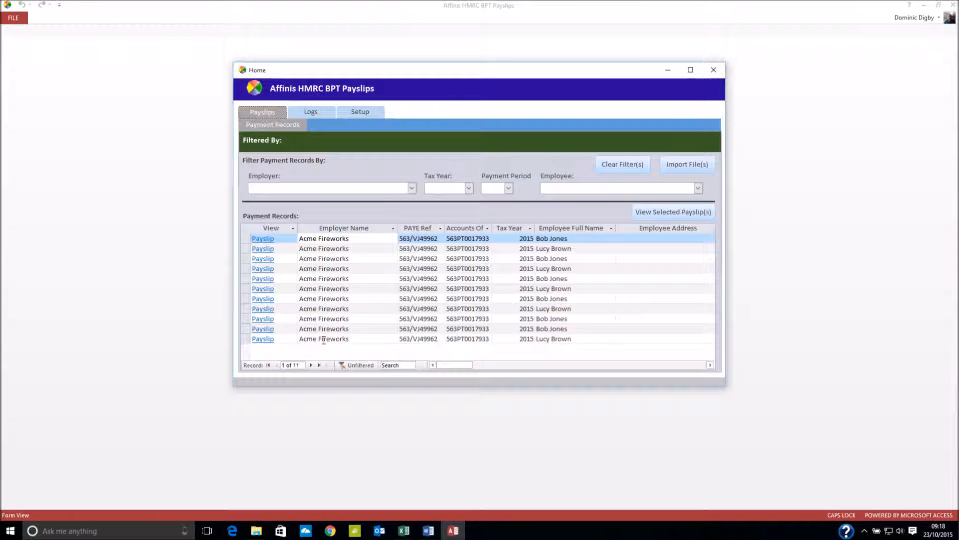
{"action": "left_click", "coordinate": [322, 239]}
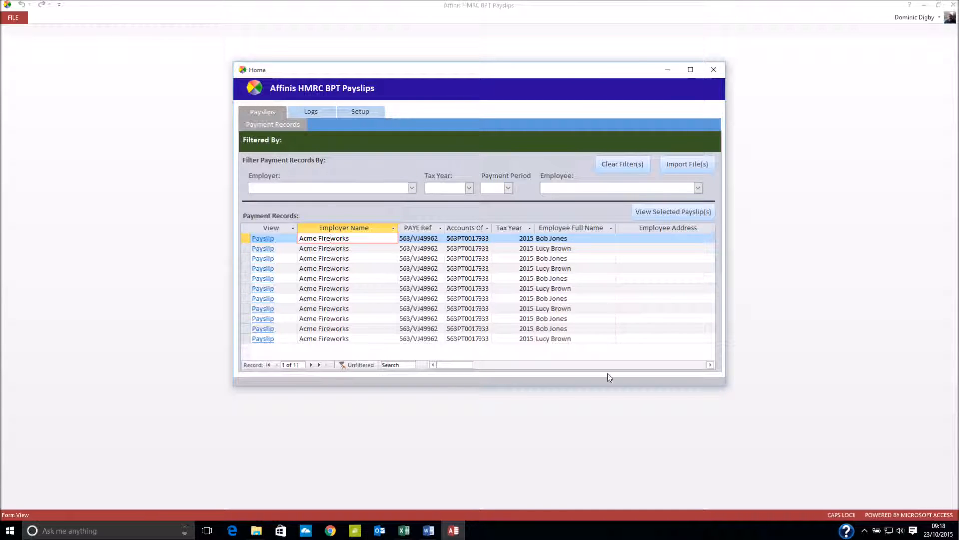
{"action": "left_click", "coordinate": [689, 364]}
{"action": "left_click", "coordinate": [667, 239]}
{"action": "key", "text": "Delete"}
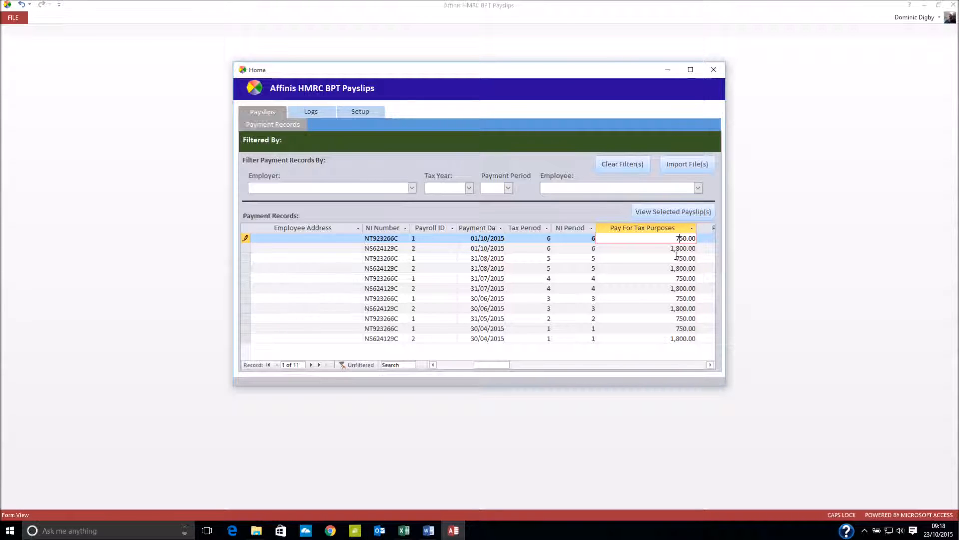
{"action": "left_click", "coordinate": [658, 247]}
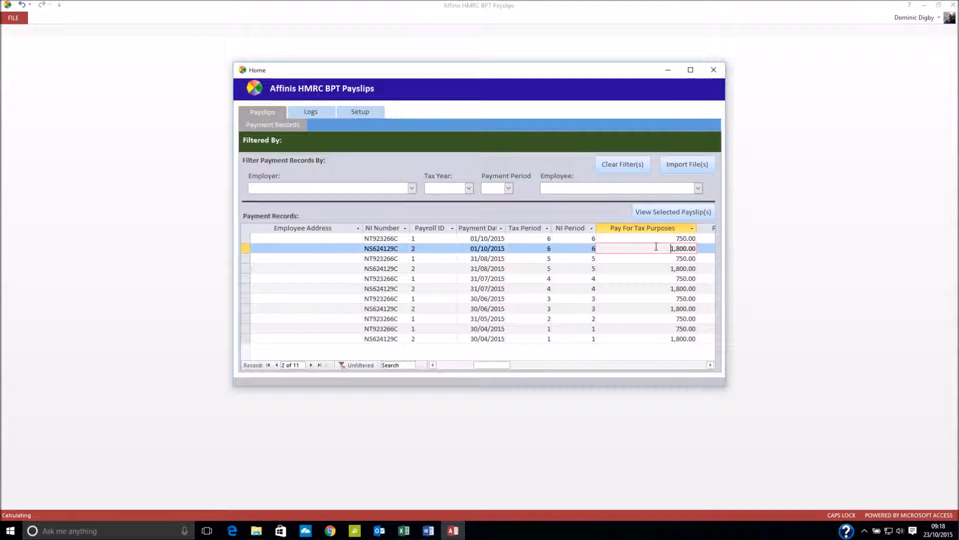
{"action": "left_click", "coordinate": [445, 364]}
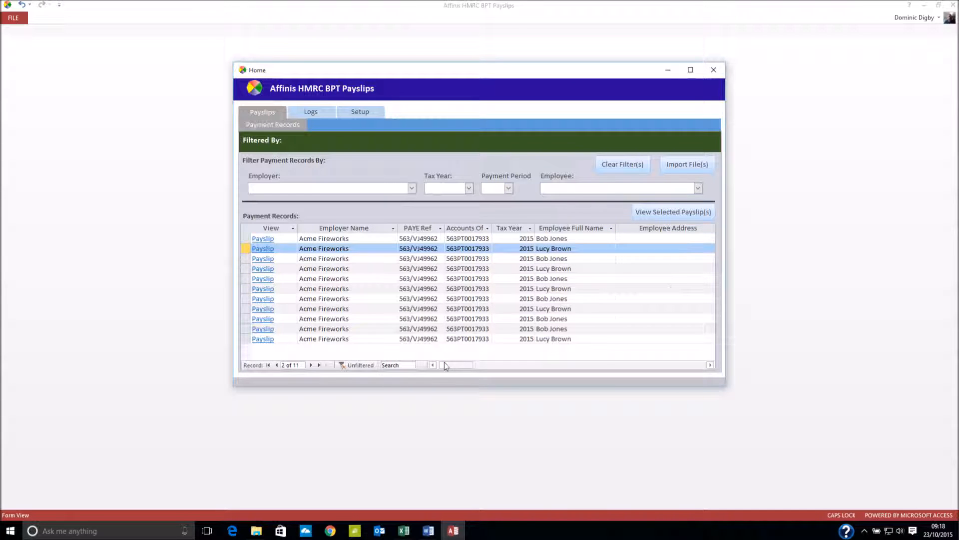
- View the payslip of the first payment record and check its print options without printing, closing it when finished
{"action": "left_click", "coordinate": [263, 239]}
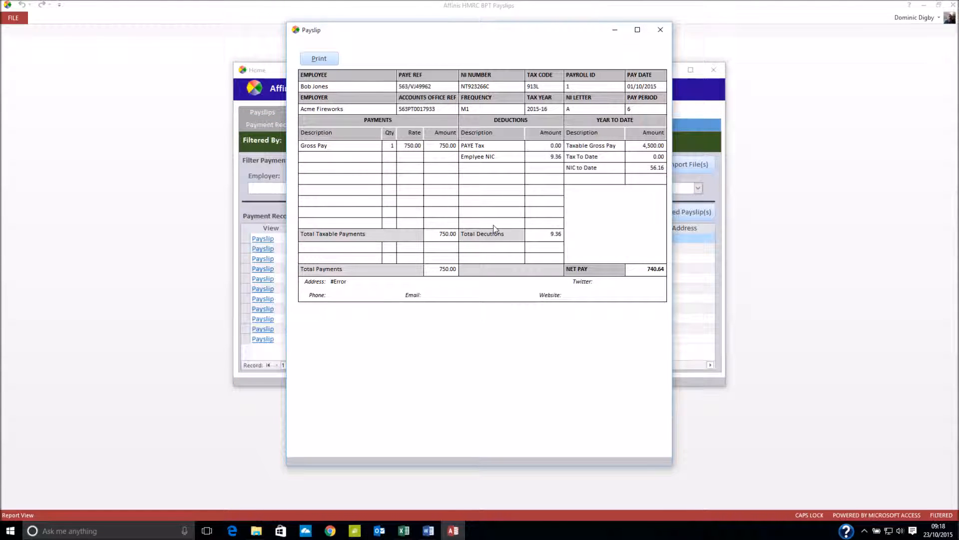
{"action": "left_click", "coordinate": [321, 60]}
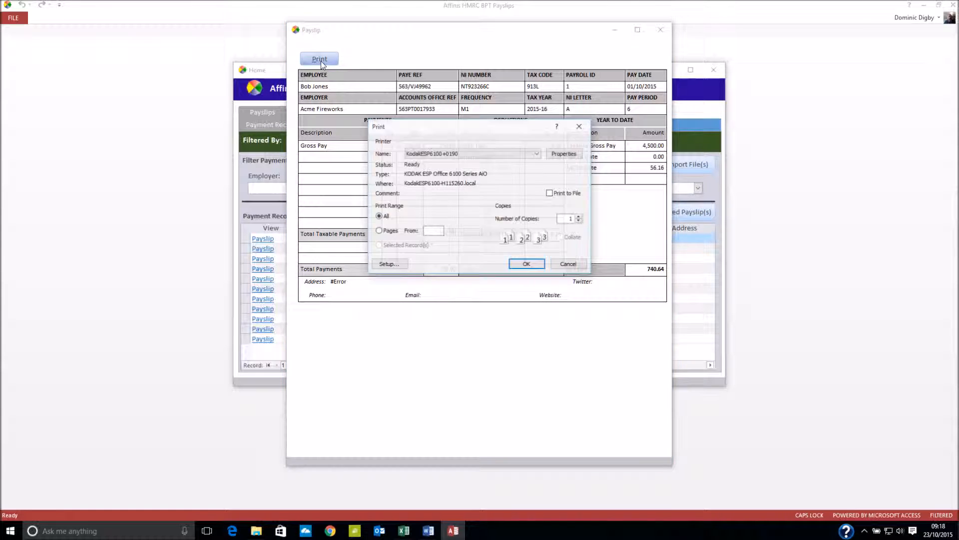
{"action": "left_click", "coordinate": [565, 265]}
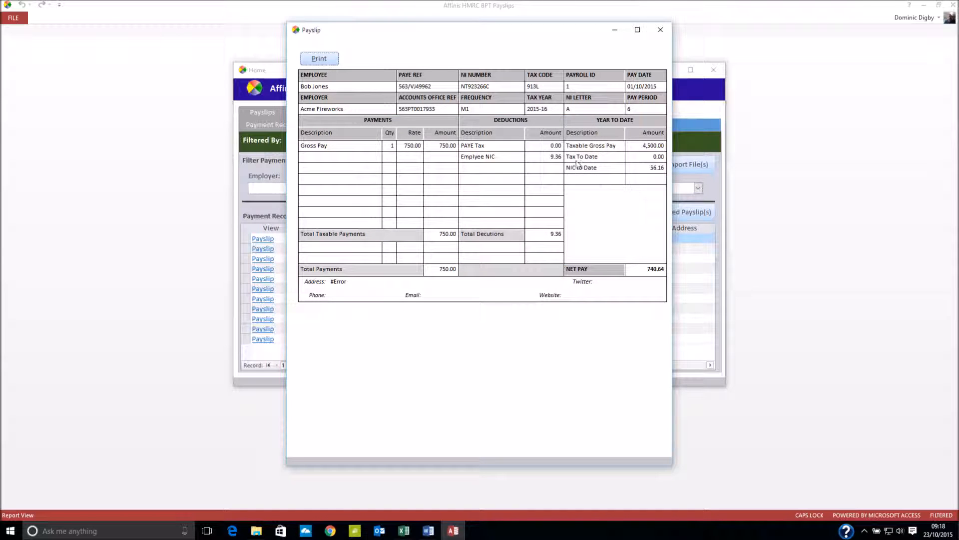
{"action": "left_click", "coordinate": [661, 31]}
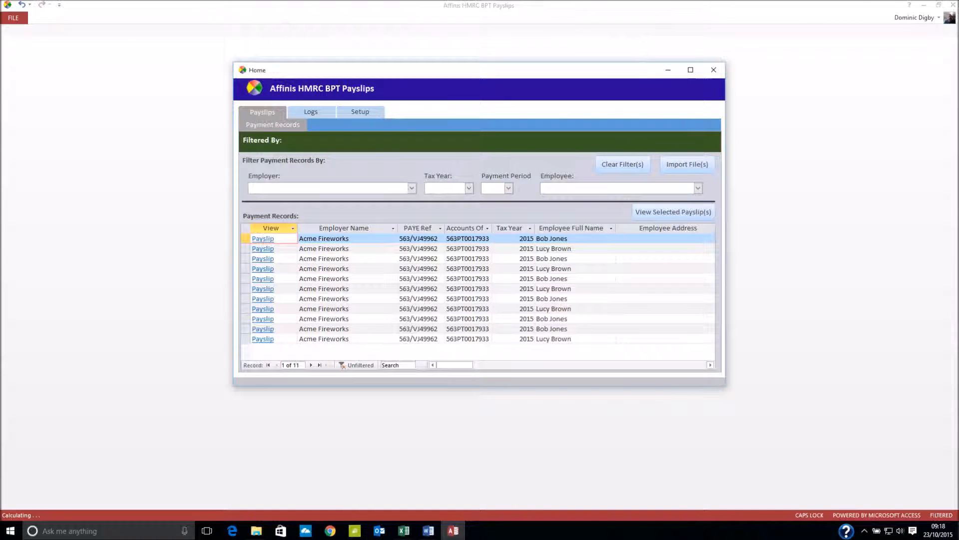
- View the payslips for all listed payment records together, look through them and close the report
{"action": "left_click", "coordinate": [670, 214]}
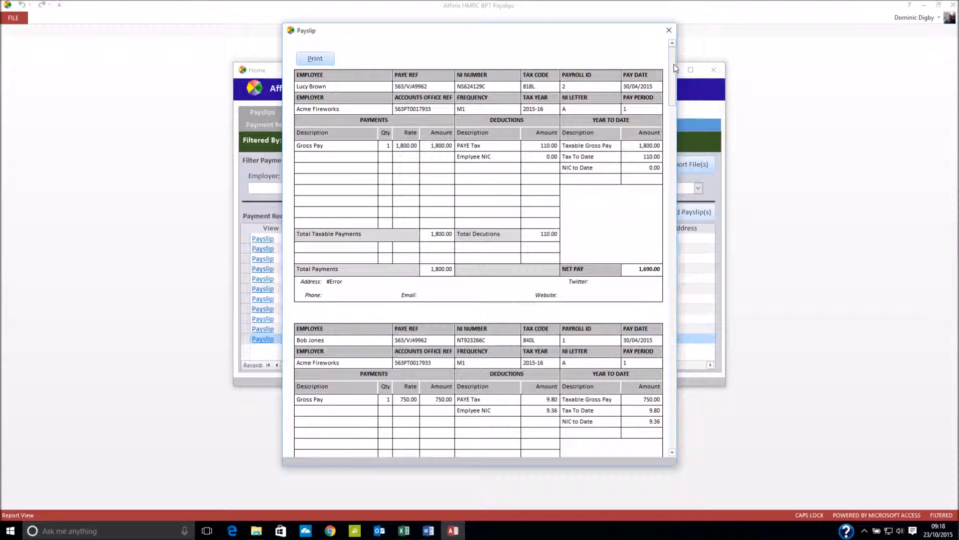
{"action": "left_click_drag", "start_coordinate": [675, 68], "coordinate": [666, 118]}
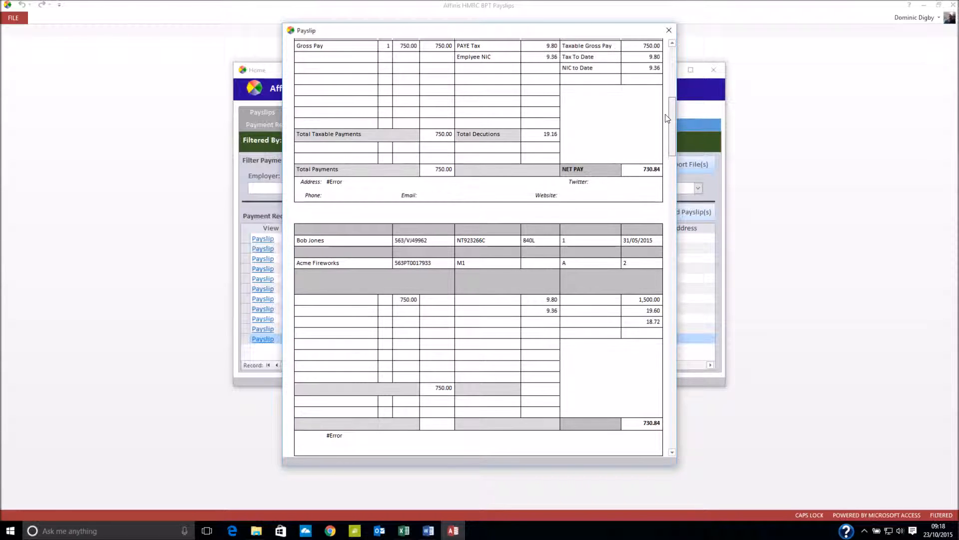
{"action": "left_click", "coordinate": [673, 58]}
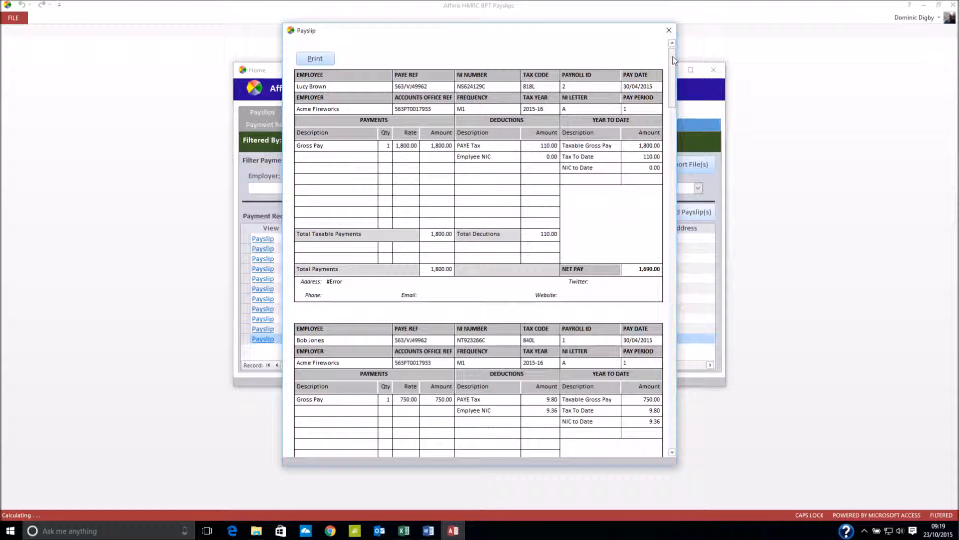
{"action": "left_click", "coordinate": [670, 31]}
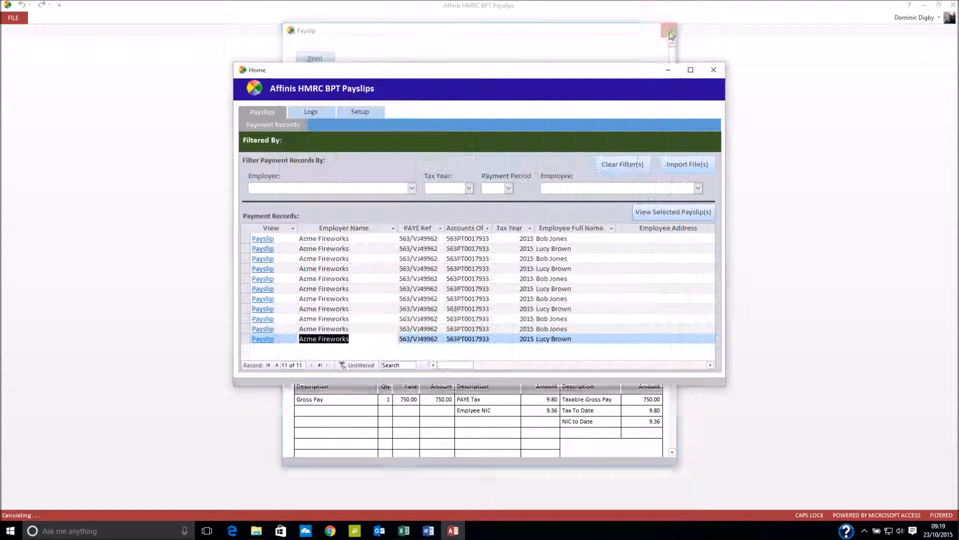
- Filter the payment records by employer Acme Fireworks and tax year 2015
{"action": "left_click", "coordinate": [411, 189]}
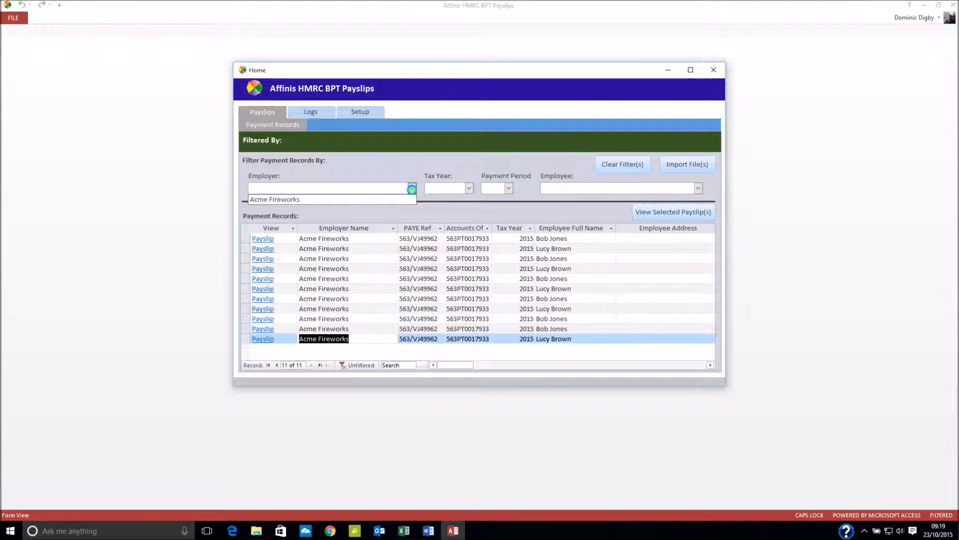
{"action": "left_click", "coordinate": [348, 201]}
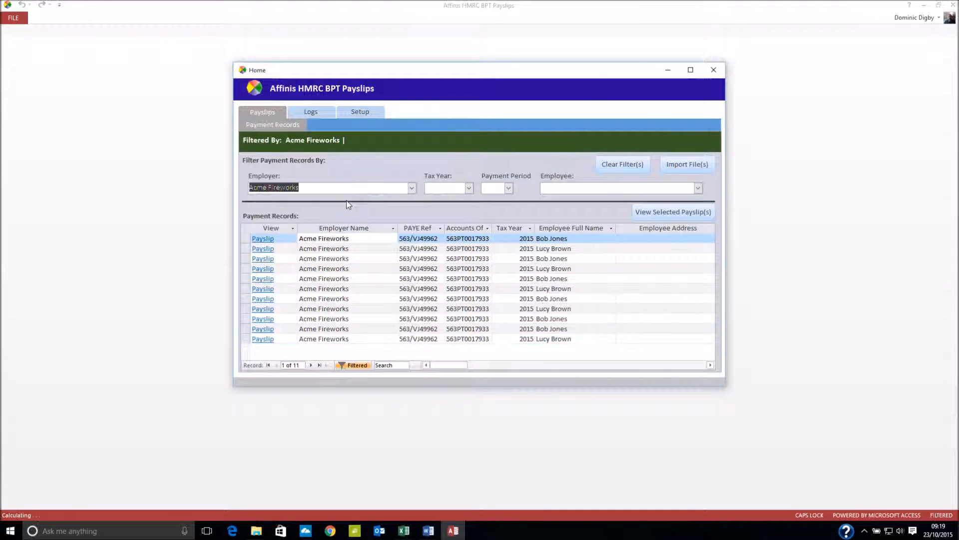
{"action": "left_click", "coordinate": [469, 188]}
{"action": "left_click", "coordinate": [435, 208]}
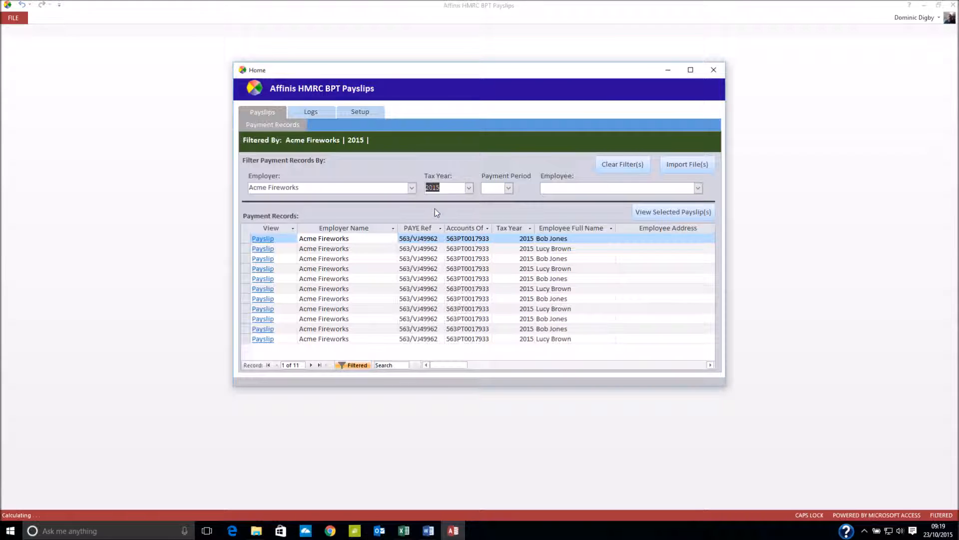
- Narrow the filtered payment records to payment period 6, view all their payslips together and close the report
{"action": "left_click", "coordinate": [508, 188]}
{"action": "left_click", "coordinate": [492, 248]}
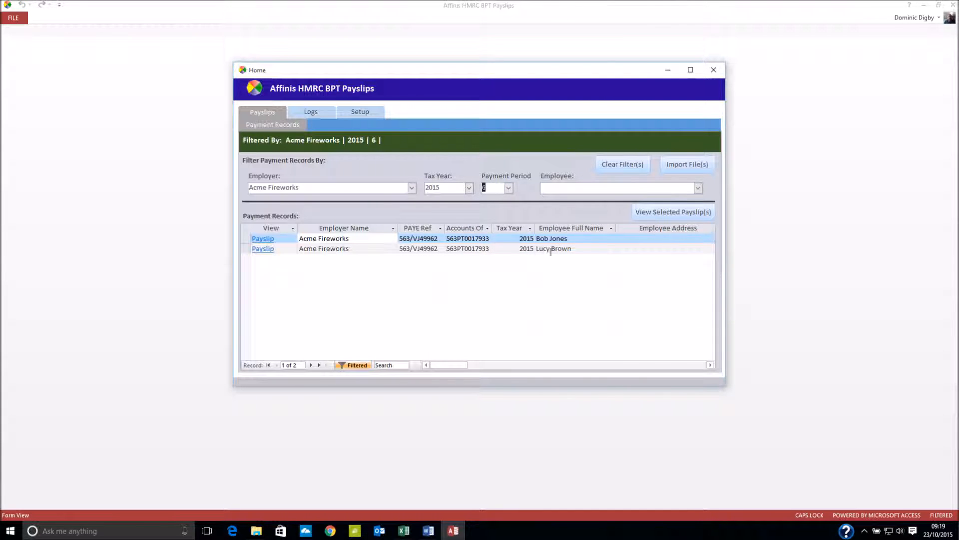
{"action": "left_click", "coordinate": [684, 213]}
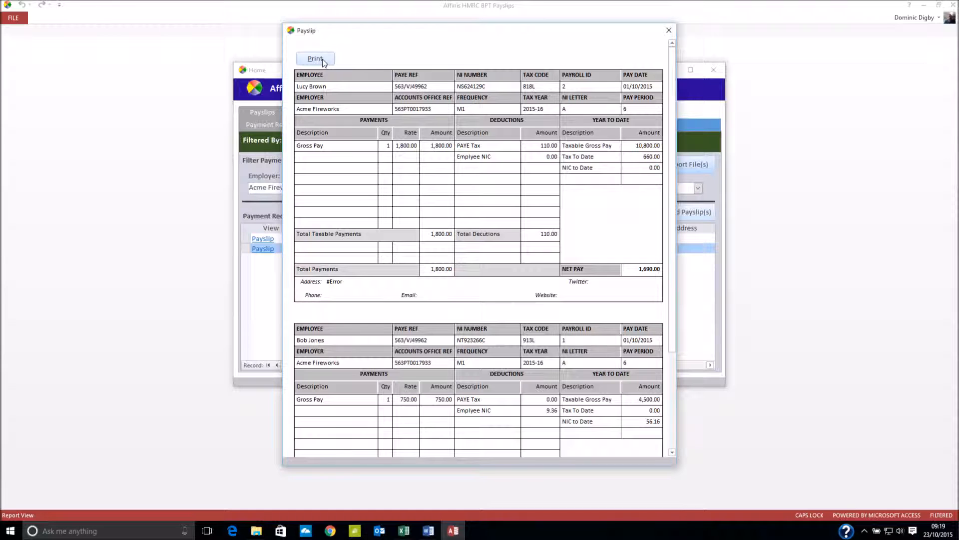
{"action": "left_click", "coordinate": [669, 30]}
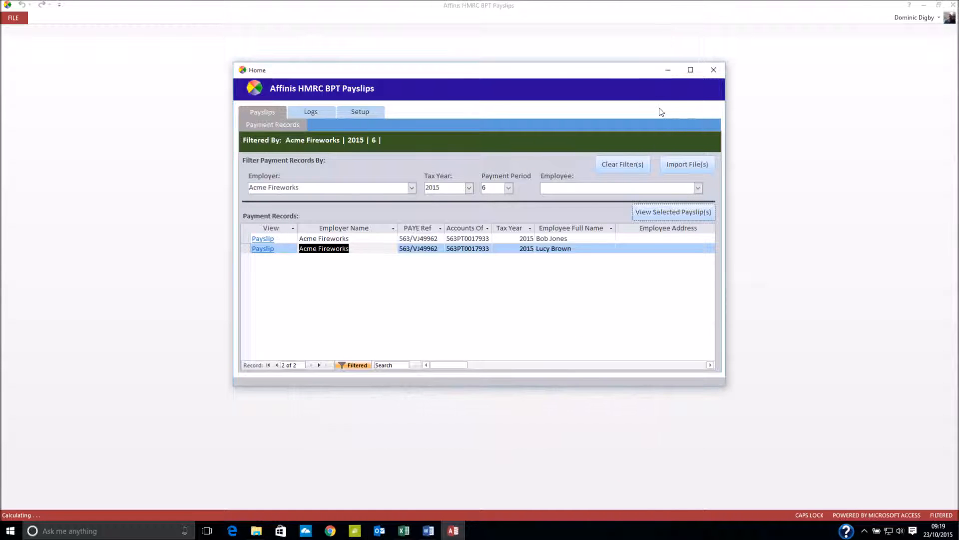
- Filter the period 6 records by the employee on the second row, and clear all filters
{"action": "left_click", "coordinate": [698, 188]}
{"action": "left_click", "coordinate": [620, 209]}
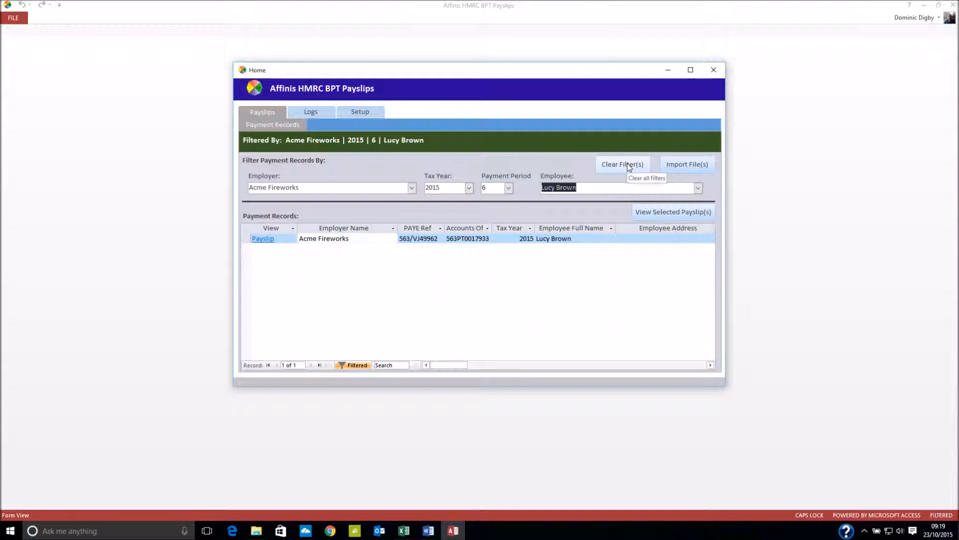
{"action": "left_click", "coordinate": [627, 163]}
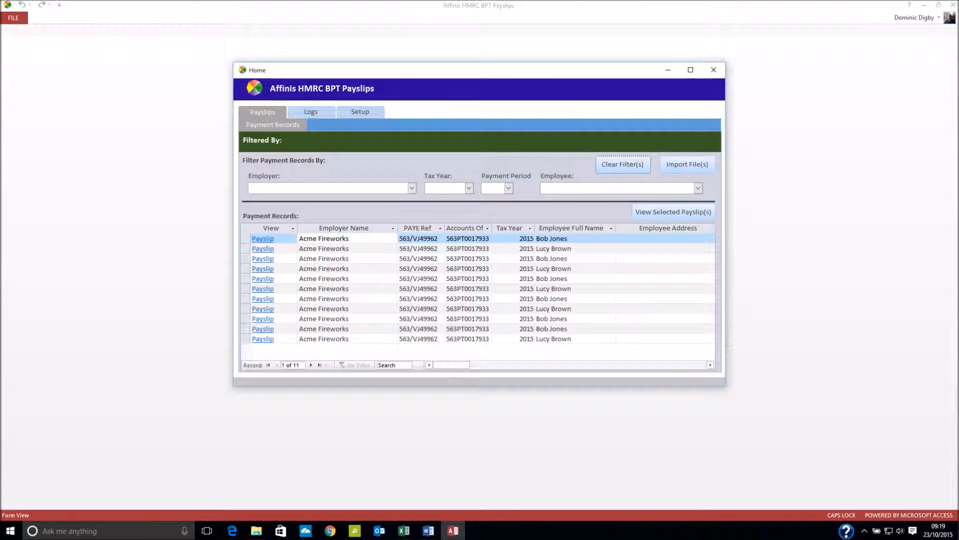
- Open the first payment record's payslip to examine its labels, and close it
{"action": "left_click", "coordinate": [262, 242]}
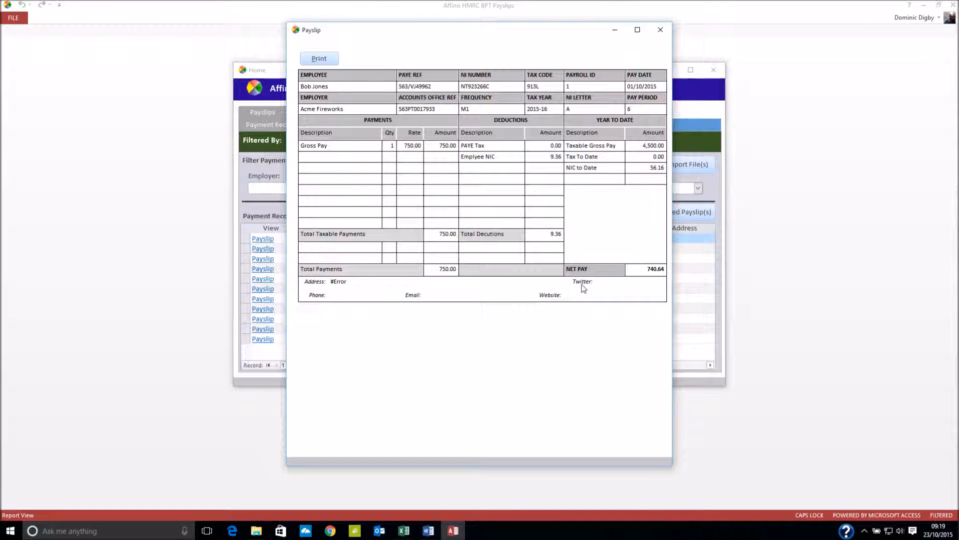
{"action": "left_click", "coordinate": [660, 31]}
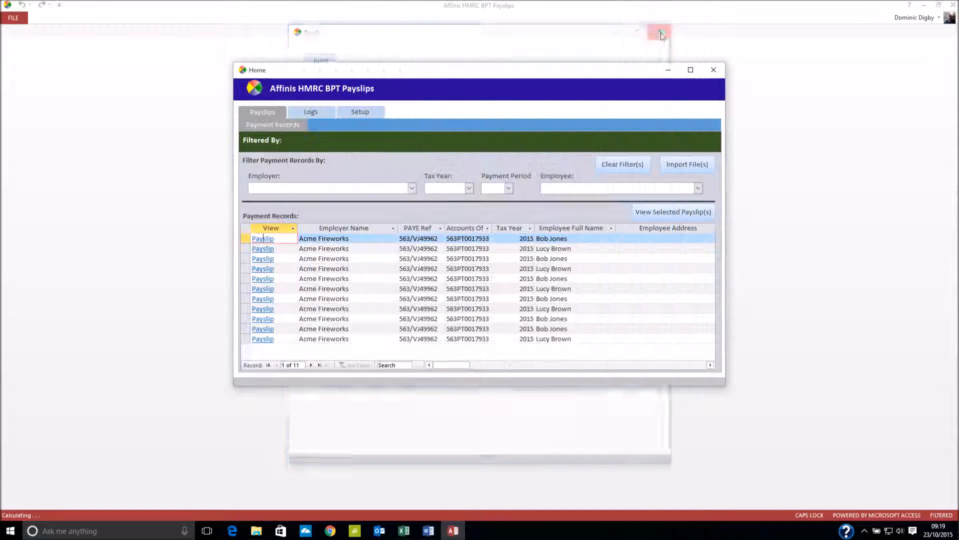
- Change the payslip label text of fieldEmployer to COMPANY in the label setup
{"action": "left_click", "coordinate": [357, 113]}
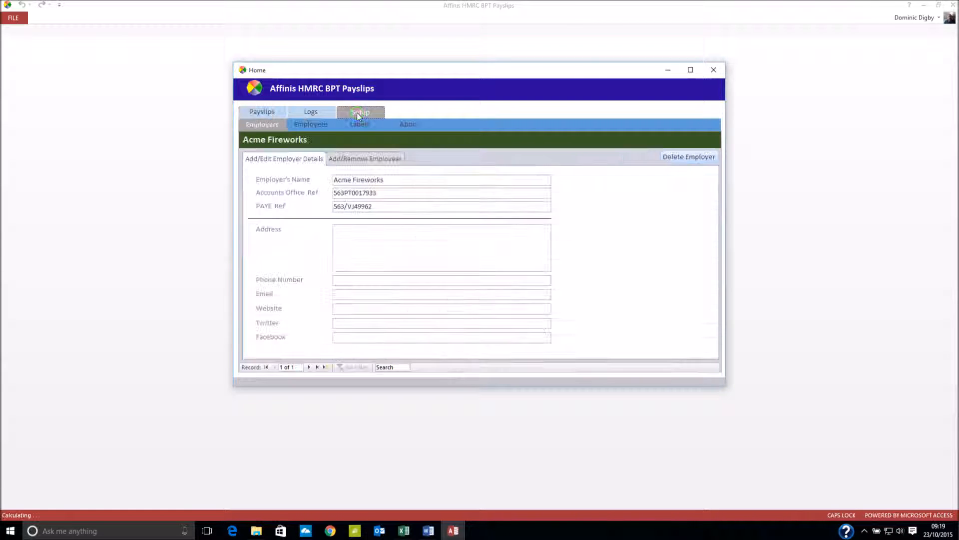
{"action": "left_click", "coordinate": [360, 123]}
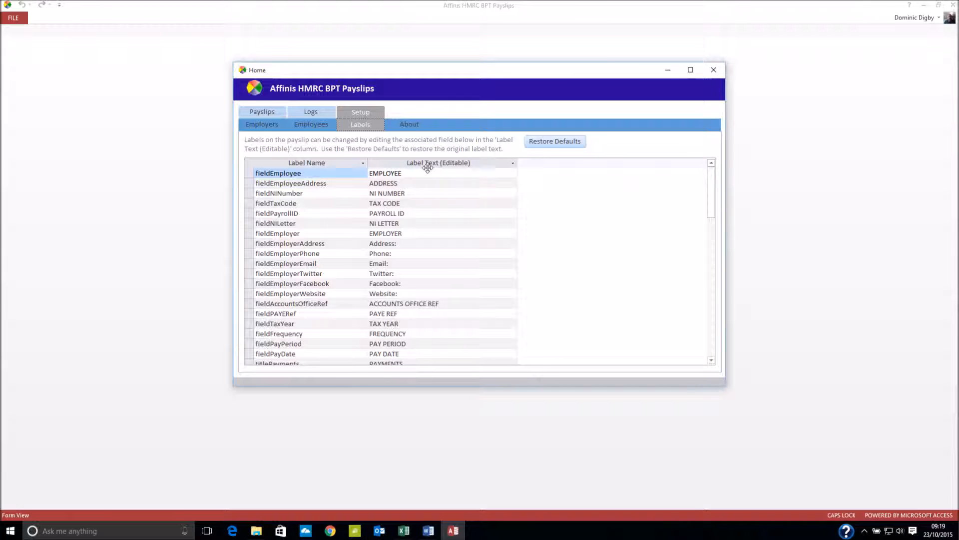
{"action": "left_click", "coordinate": [410, 175]}
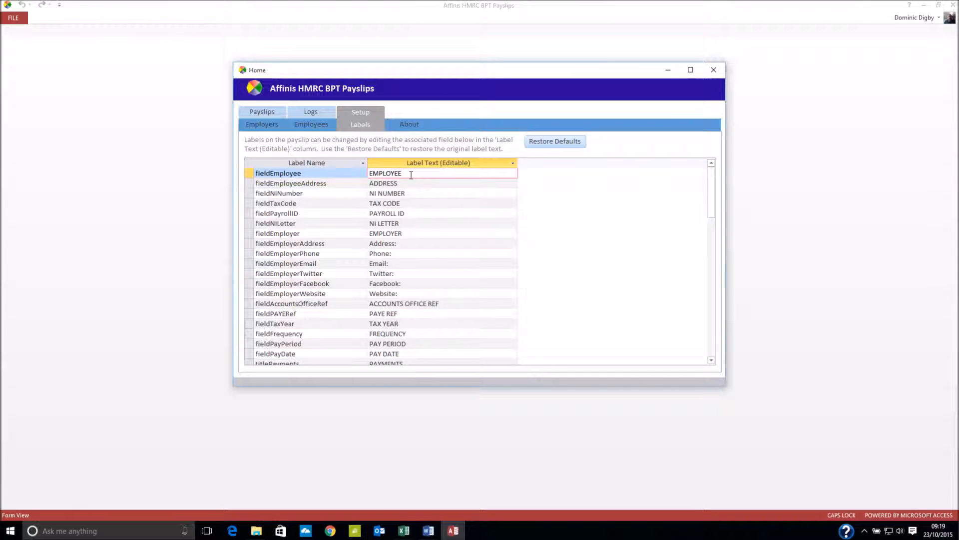
{"action": "key", "text": "BackSpace"}
{"action": "key", "text": "BackSpace"}
{"action": "key", "text": "BackSpace"}
{"action": "left_click", "coordinate": [405, 232]}
{"action": "key", "text": "BackSpace"}
{"action": "key", "text": "BackSpace"}
{"action": "key", "text": "BackSpace"}
{"action": "key", "text": "BackSpace"}
{"action": "key", "text": "BackSpace"}
{"action": "key", "text": "BackSpace"}
{"action": "key", "text": "BackSpace"}
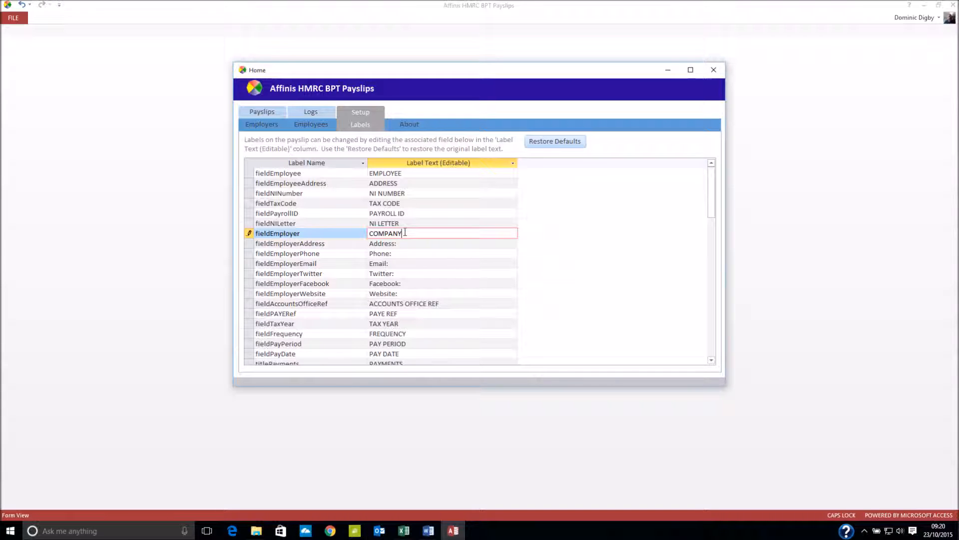
{"action": "left_click", "coordinate": [407, 243]}
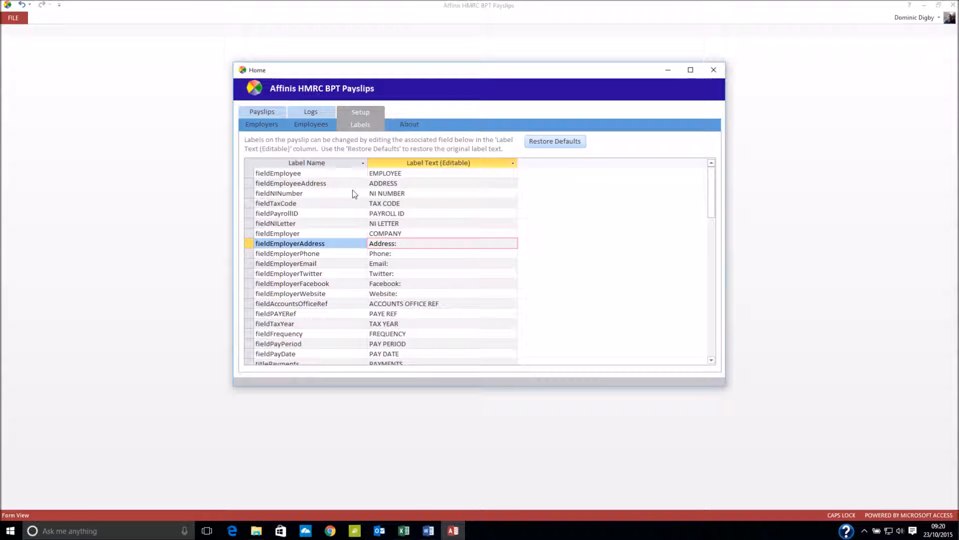
- Check the employer label on the first payment record's payslip and close the payslip
{"action": "left_click", "coordinate": [271, 112]}
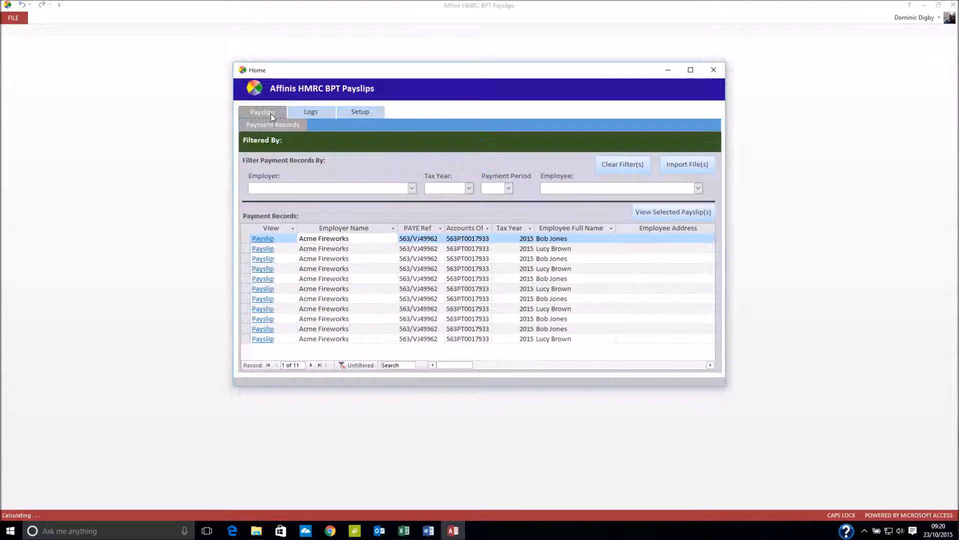
{"action": "left_click", "coordinate": [263, 239]}
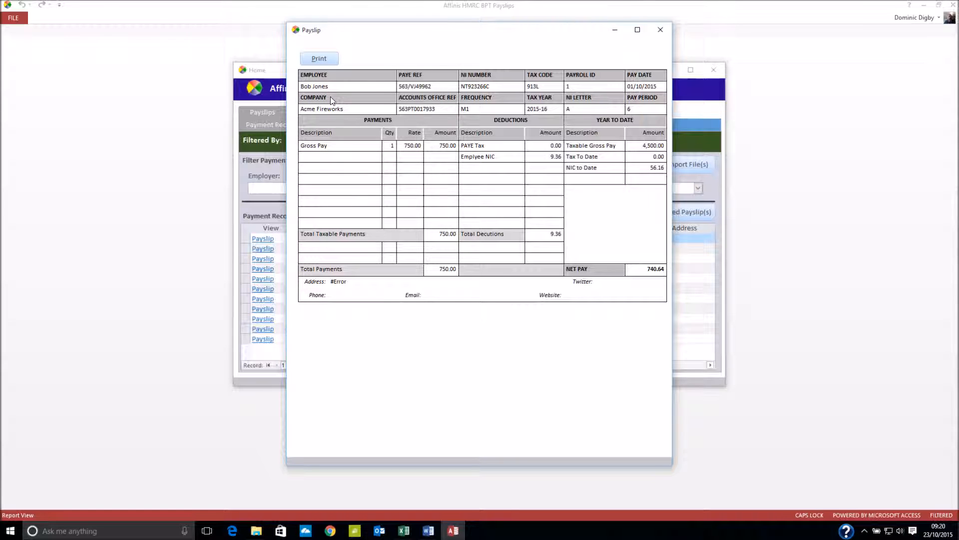
{"action": "left_click", "coordinate": [659, 28]}
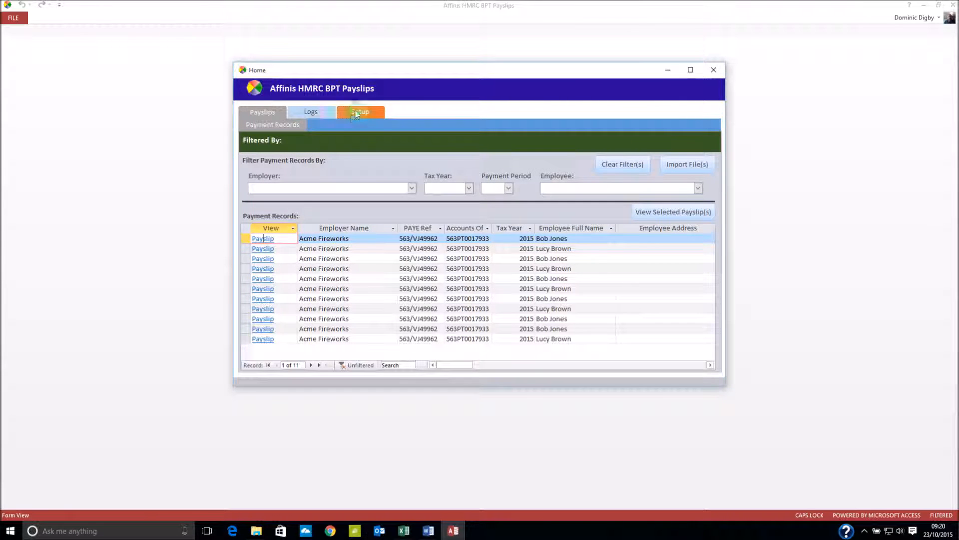
- Restore all payslip labels to their default text, accepting the update of the label rows
{"action": "left_click", "coordinate": [356, 114]}
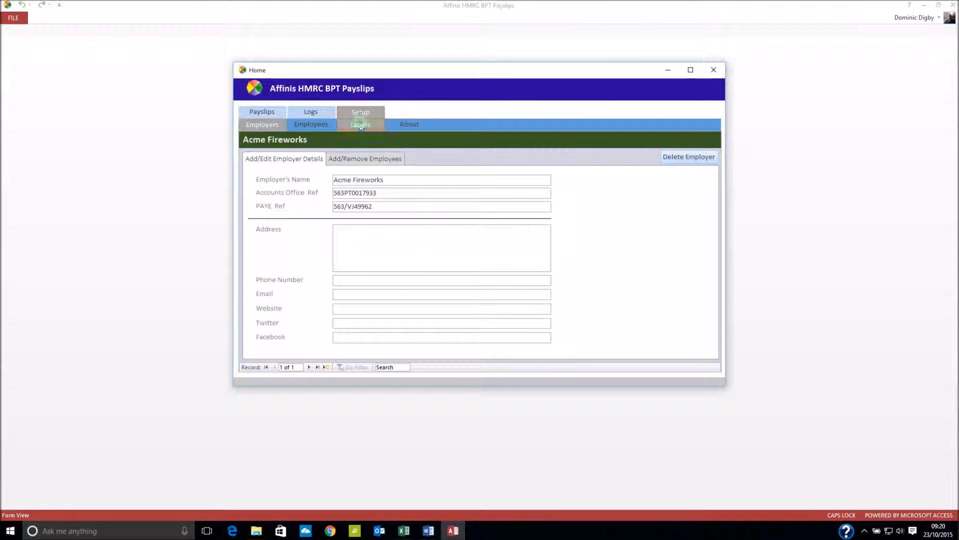
{"action": "left_click", "coordinate": [360, 125]}
{"action": "left_click", "coordinate": [572, 142]}
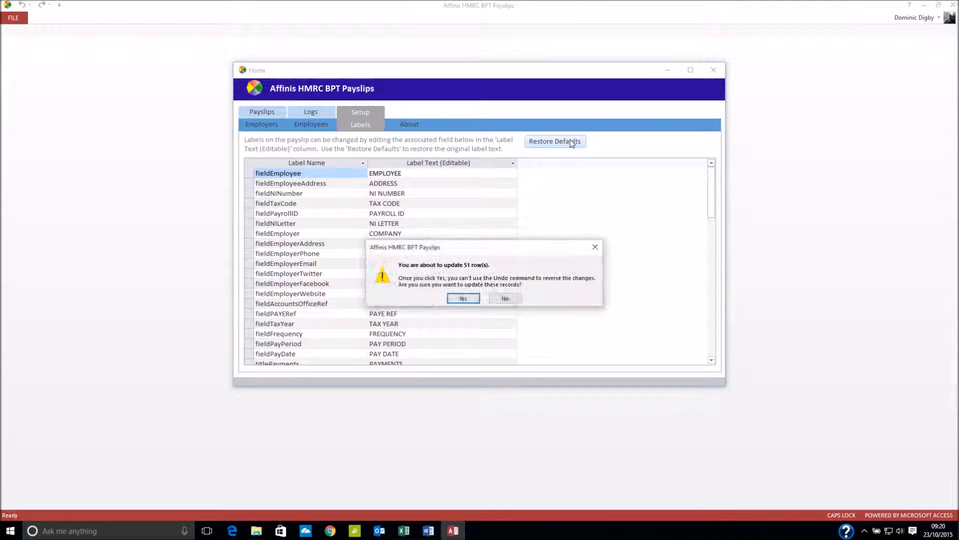
{"action": "left_click", "coordinate": [463, 298]}
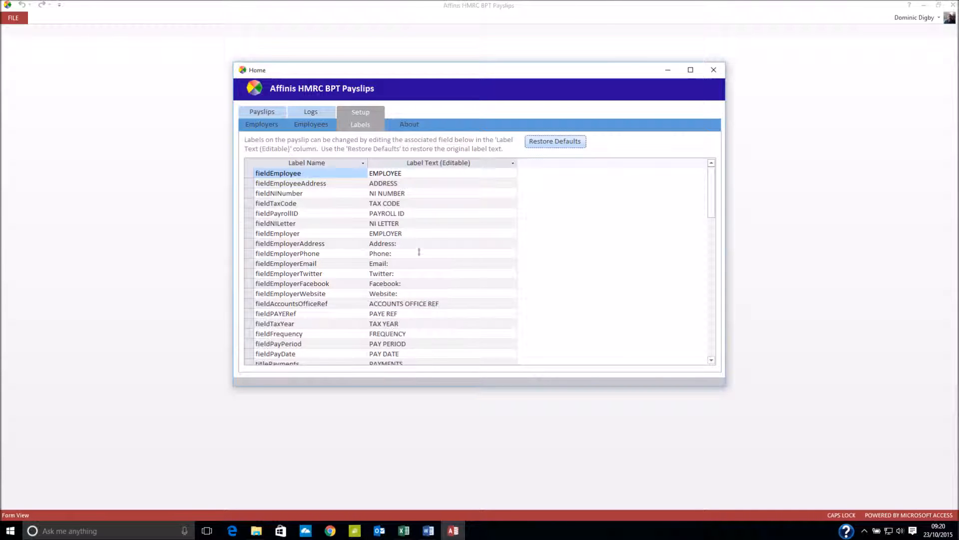
- Try to import the first employee's September 2015 payments CSV file again, dismissing the messages
{"action": "left_click", "coordinate": [269, 113]}
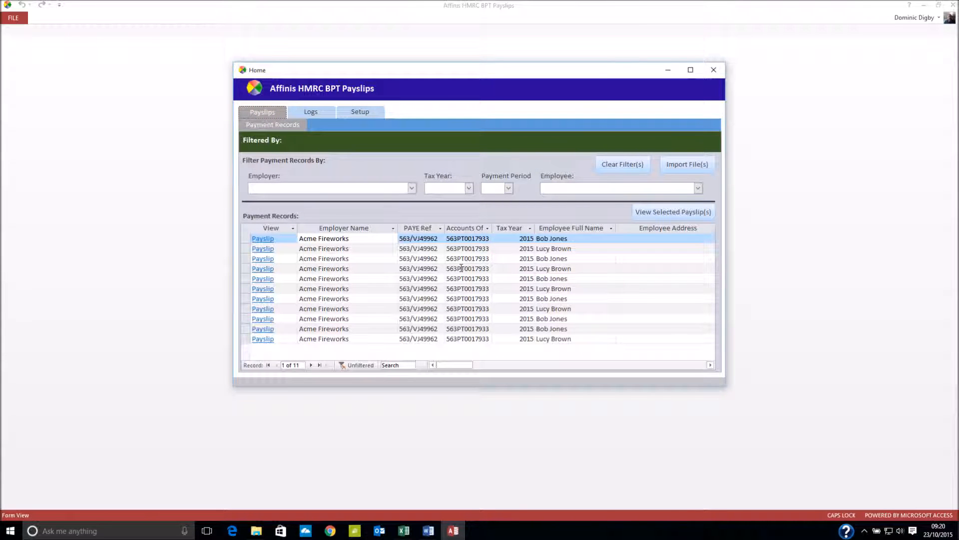
{"action": "left_click", "coordinate": [692, 165]}
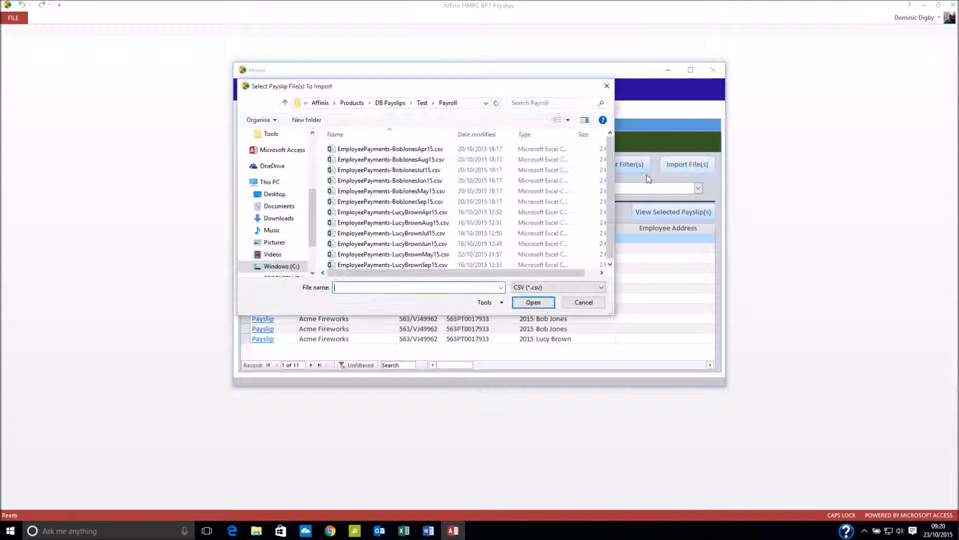
{"action": "left_click", "coordinate": [372, 202]}
{"action": "left_click", "coordinate": [534, 303]}
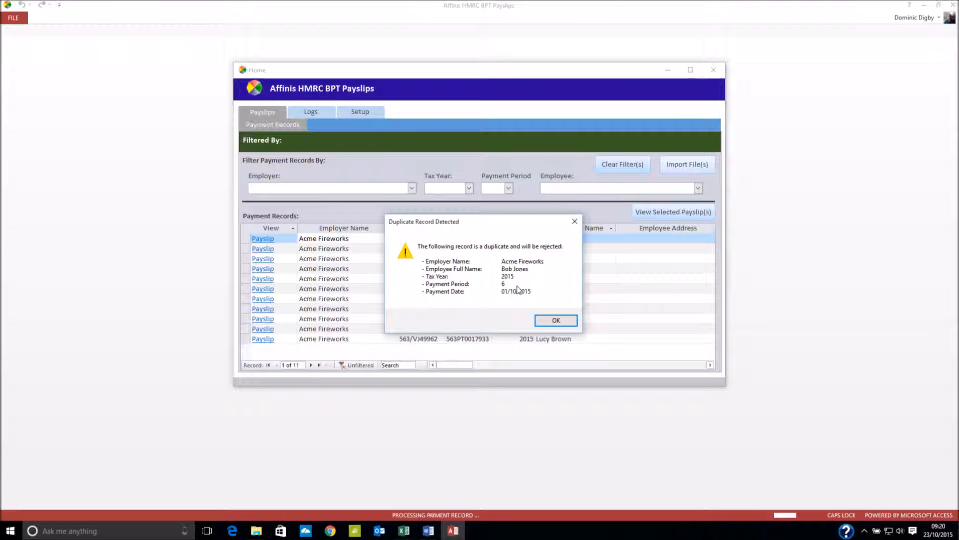
{"action": "left_click", "coordinate": [555, 322]}
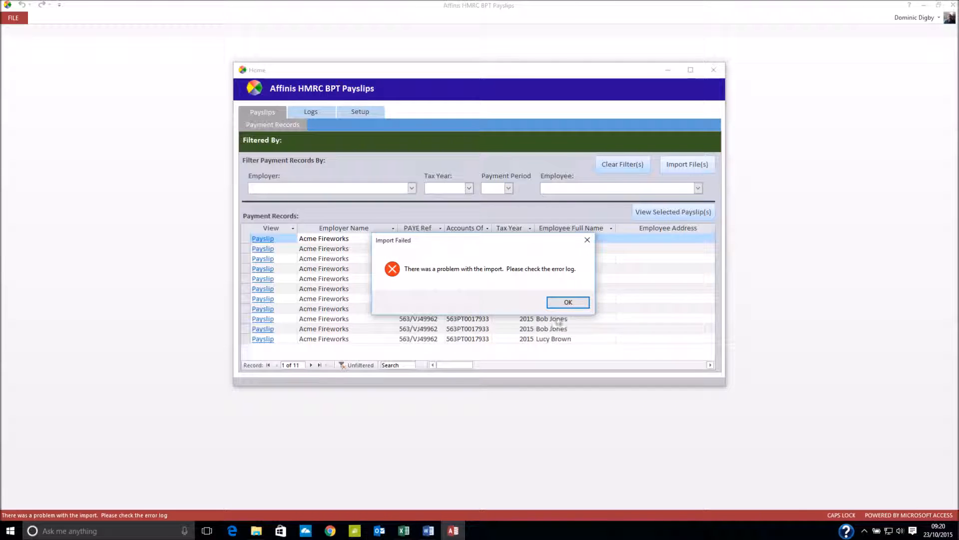
{"action": "left_click", "coordinate": [564, 303]}
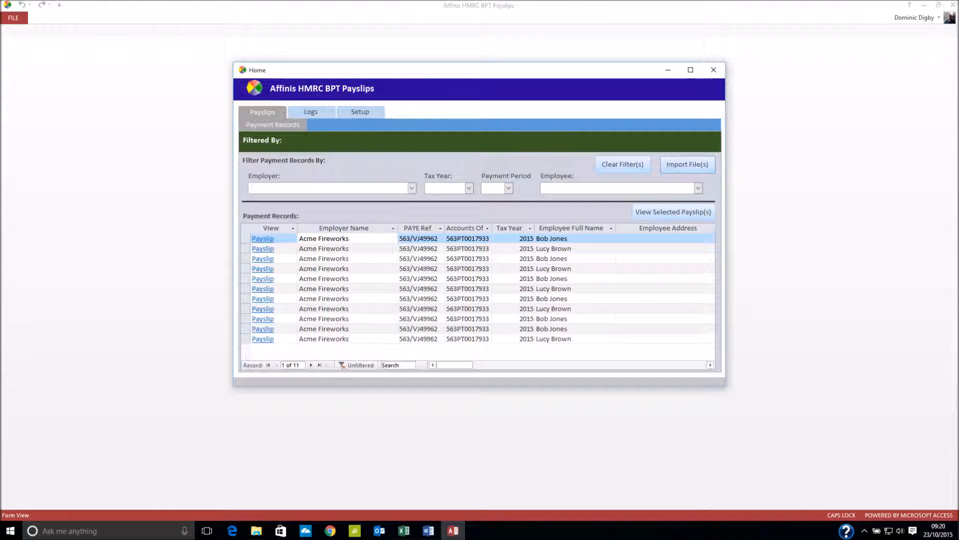
- Examine the event log entries across to their import parameter values, and check the error log
{"action": "left_click", "coordinate": [318, 116]}
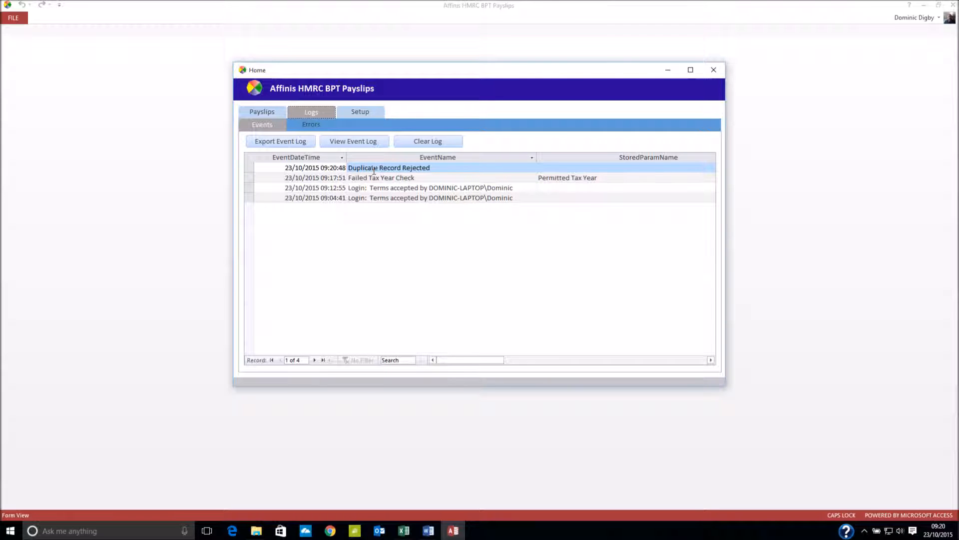
{"action": "left_click", "coordinate": [697, 361]}
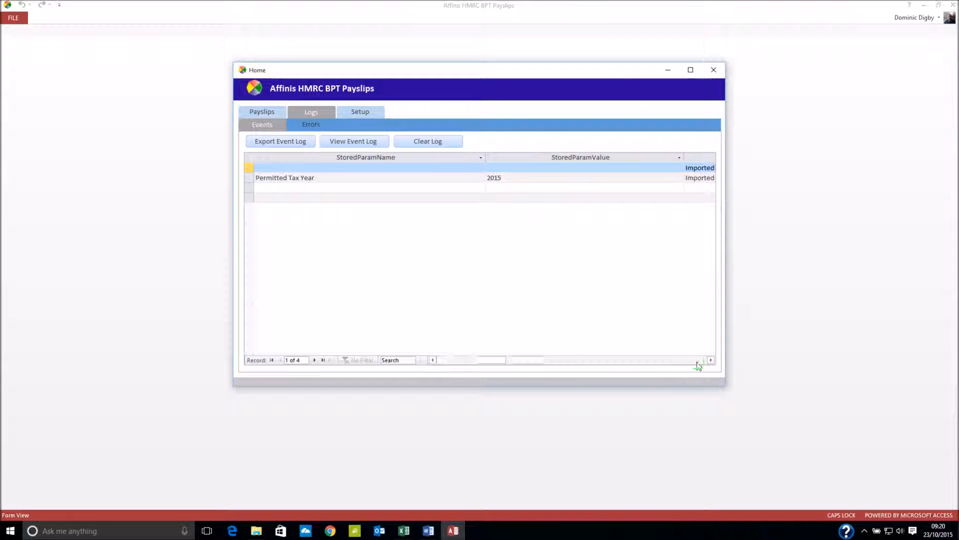
{"action": "left_click", "coordinate": [697, 362]}
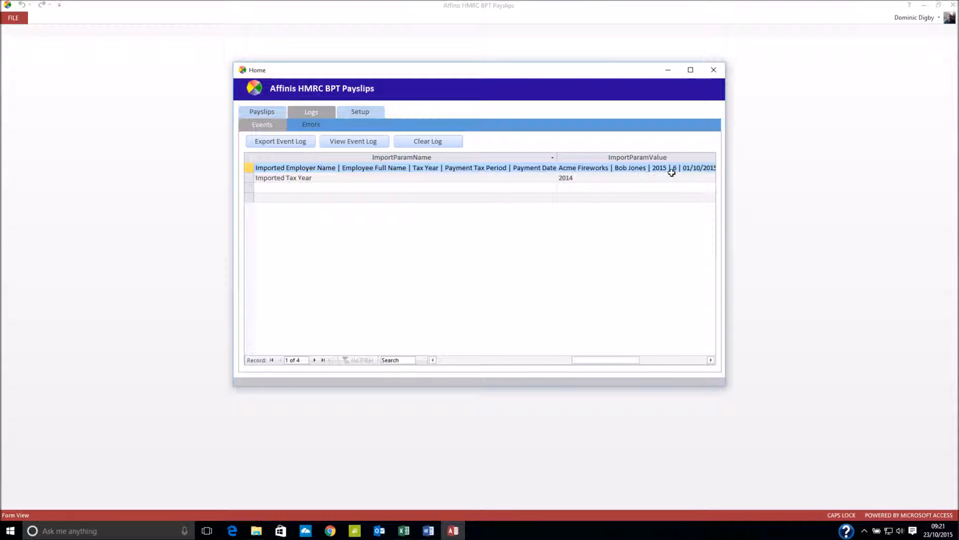
{"action": "left_click", "coordinate": [314, 126]}
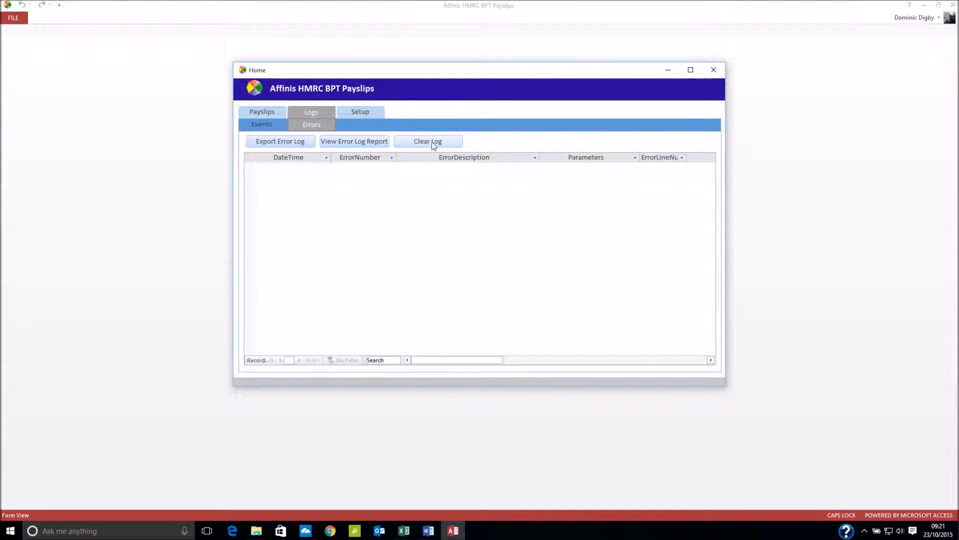
- Clear the event log, agreeing to delete all its events
{"action": "left_click", "coordinate": [259, 124]}
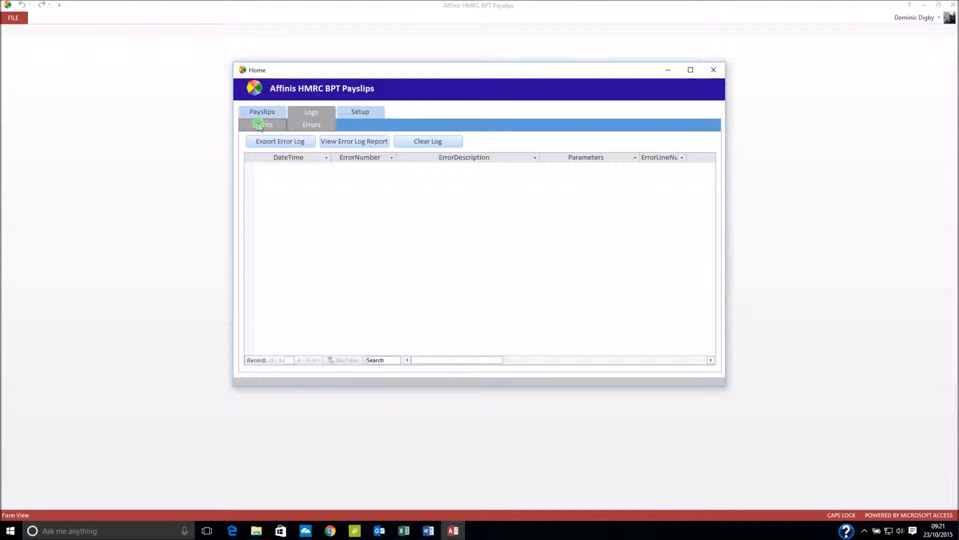
{"action": "left_click", "coordinate": [427, 142]}
{"action": "left_click", "coordinate": [527, 303]}
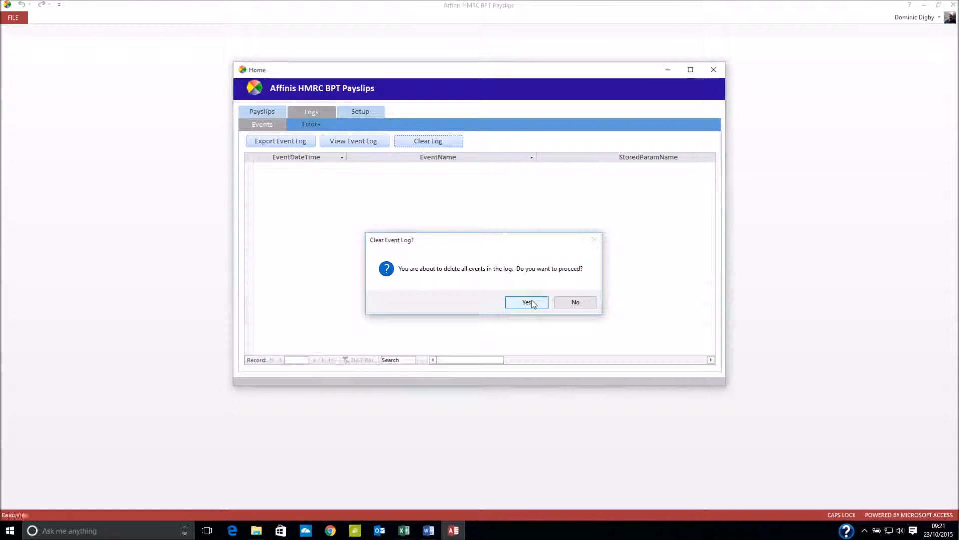
- Go back to the payment records and close the payslips application
{"action": "left_click", "coordinate": [262, 112]}
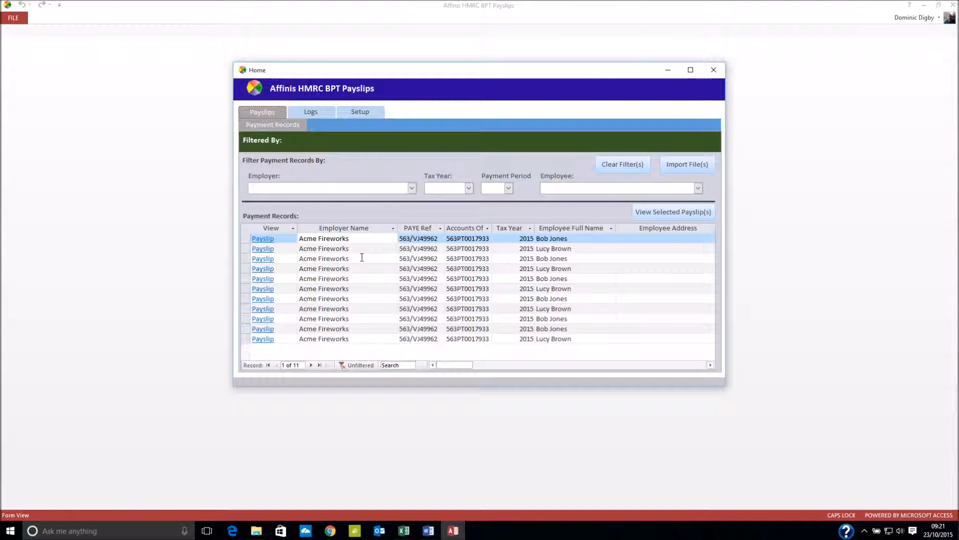
{"action": "left_click", "coordinate": [713, 71]}
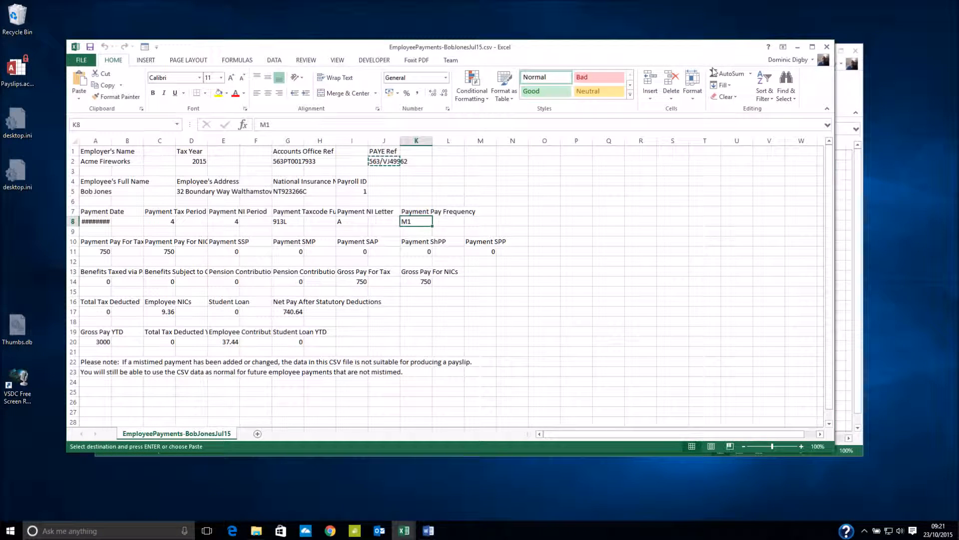